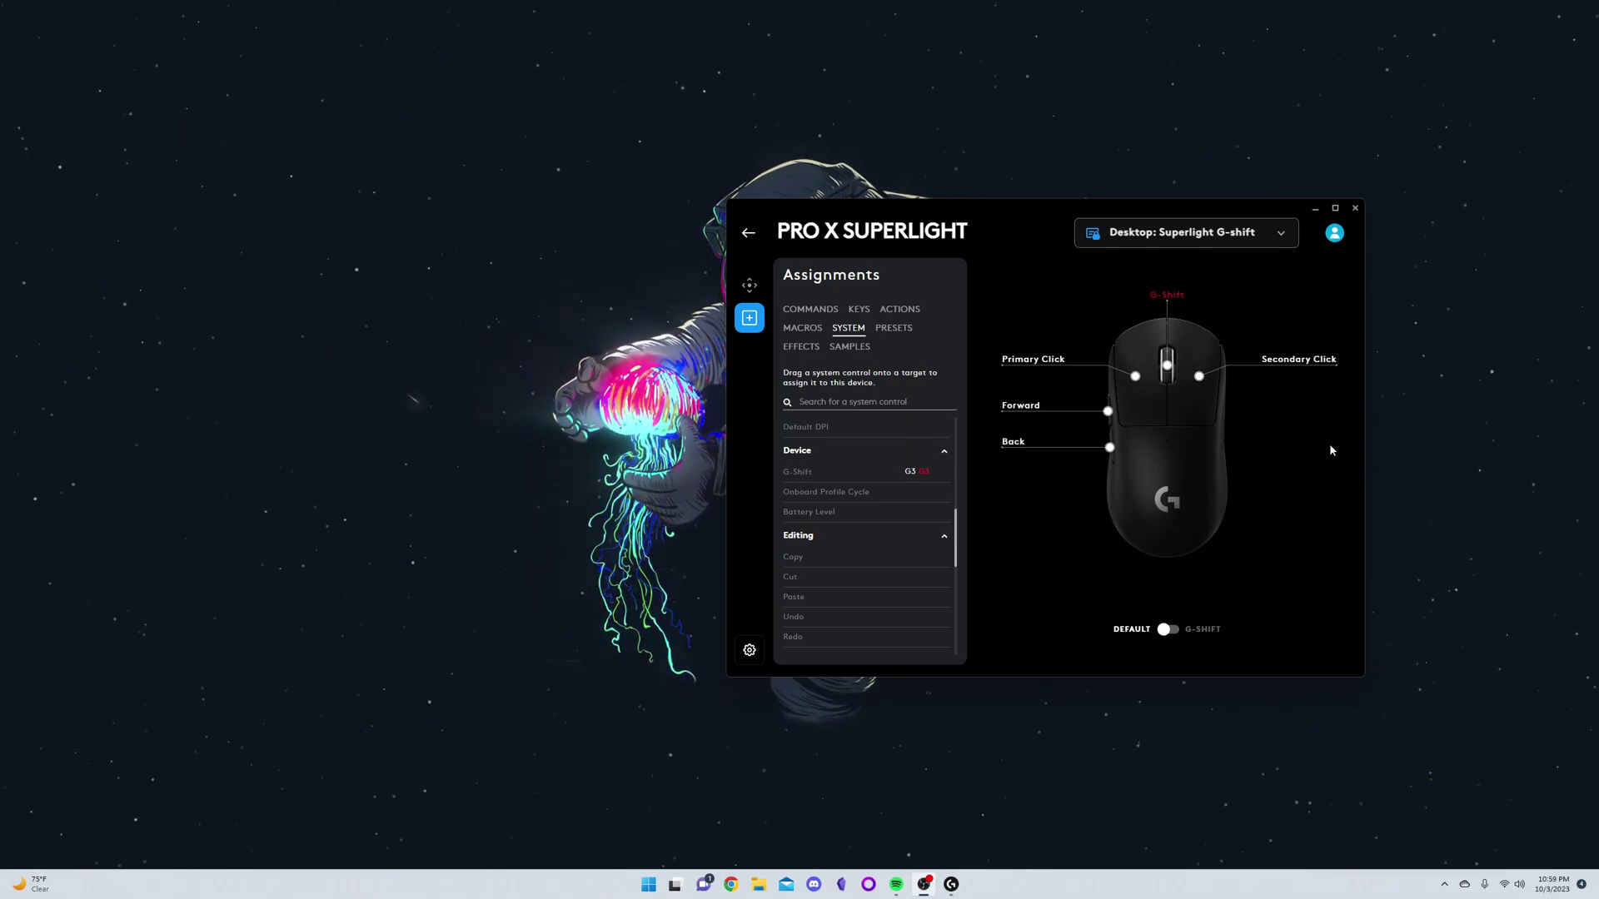
Open the cs.money config article in three background Chrome tabs, then close Chrome.
{"action": "middle_click", "coordinate": [1416, 466]}
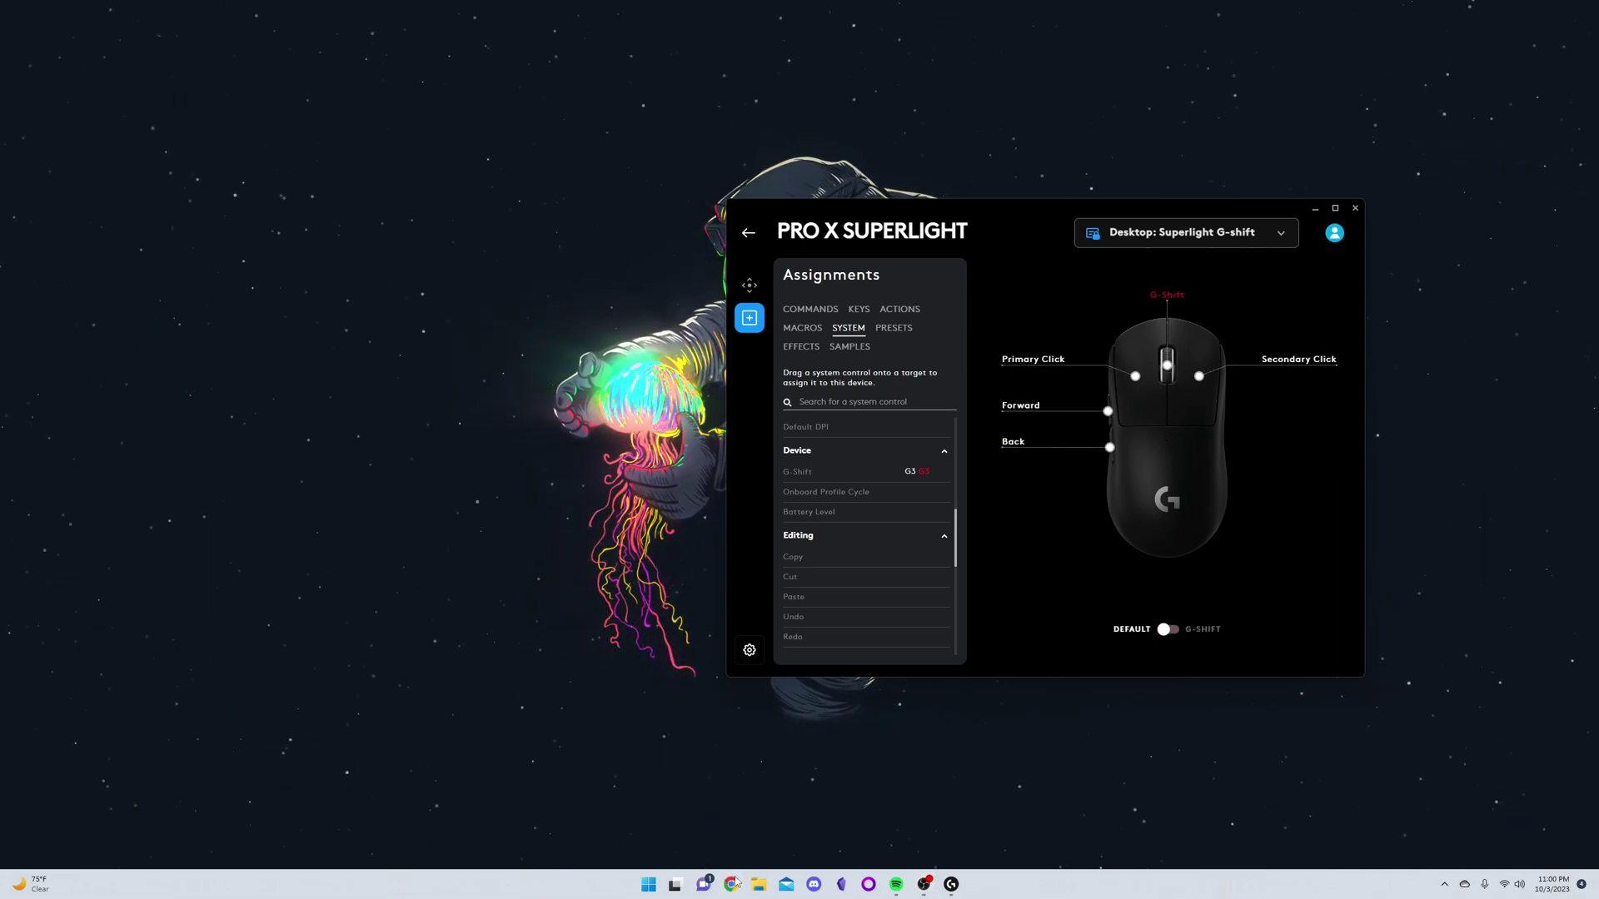
{"action": "left_click", "coordinate": [689, 489]}
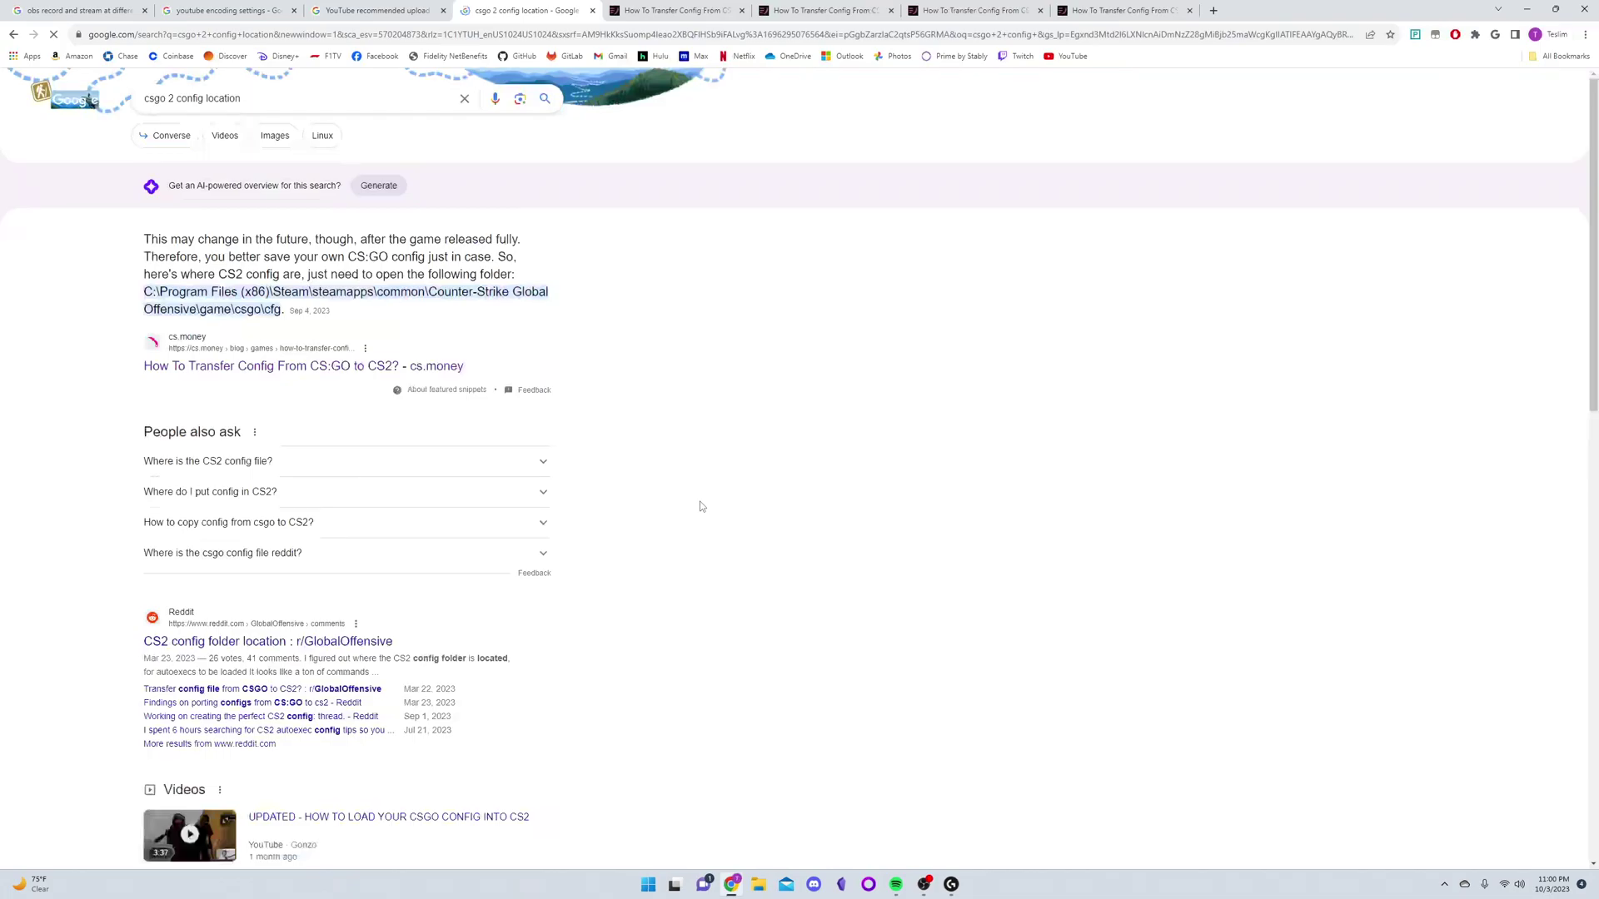
{"action": "middle_click", "coordinate": [374, 366]}
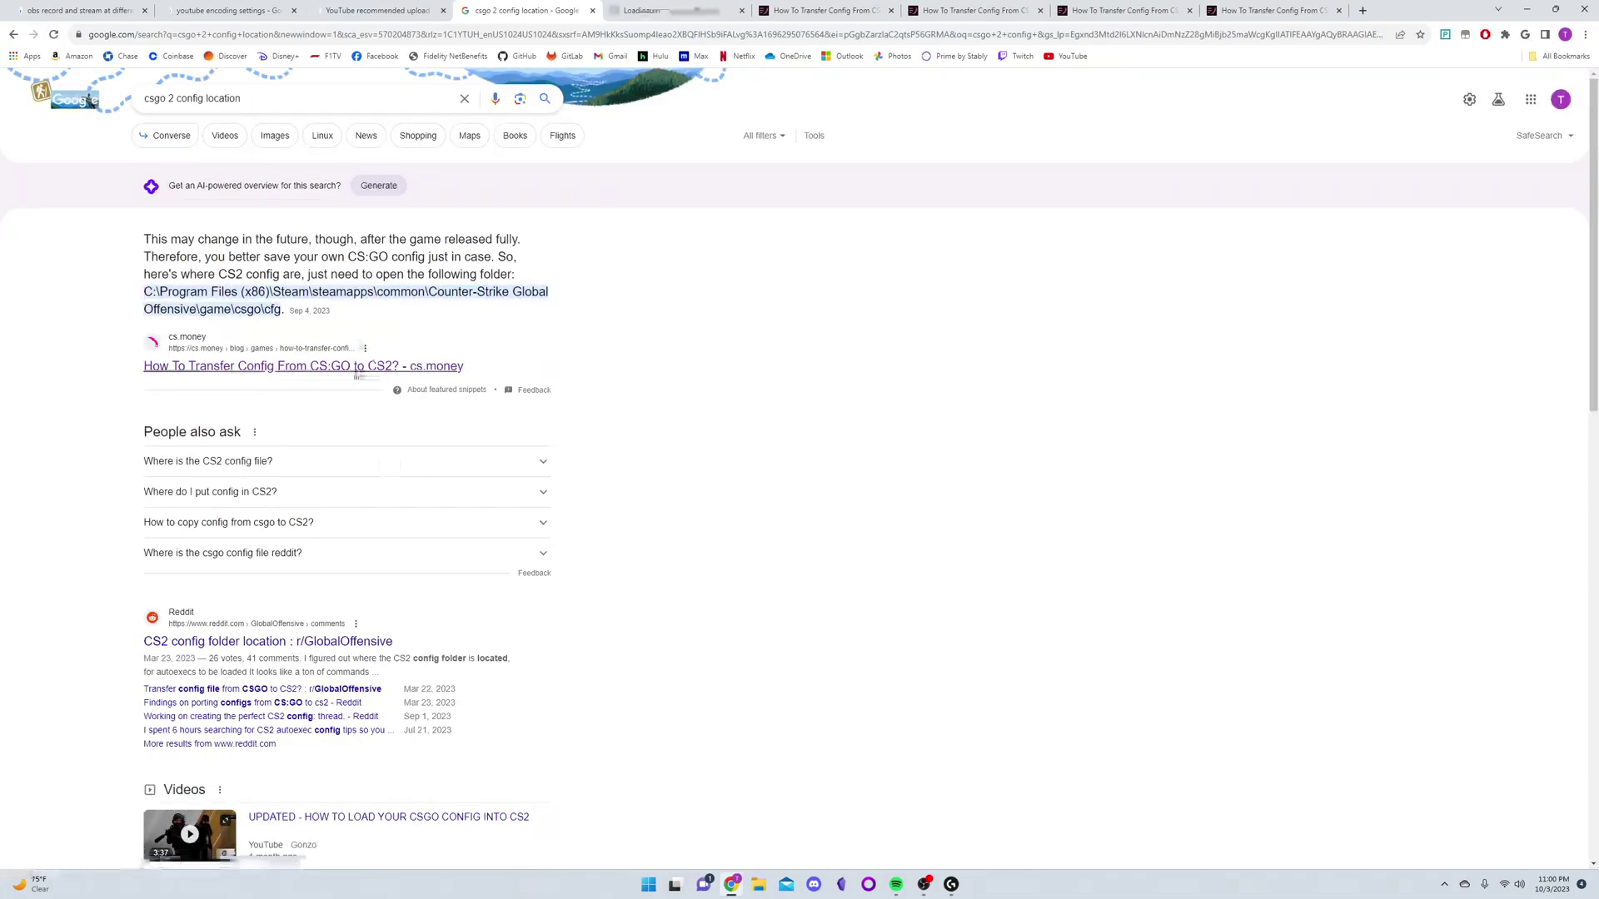
{"action": "middle_click", "coordinate": [460, 371]}
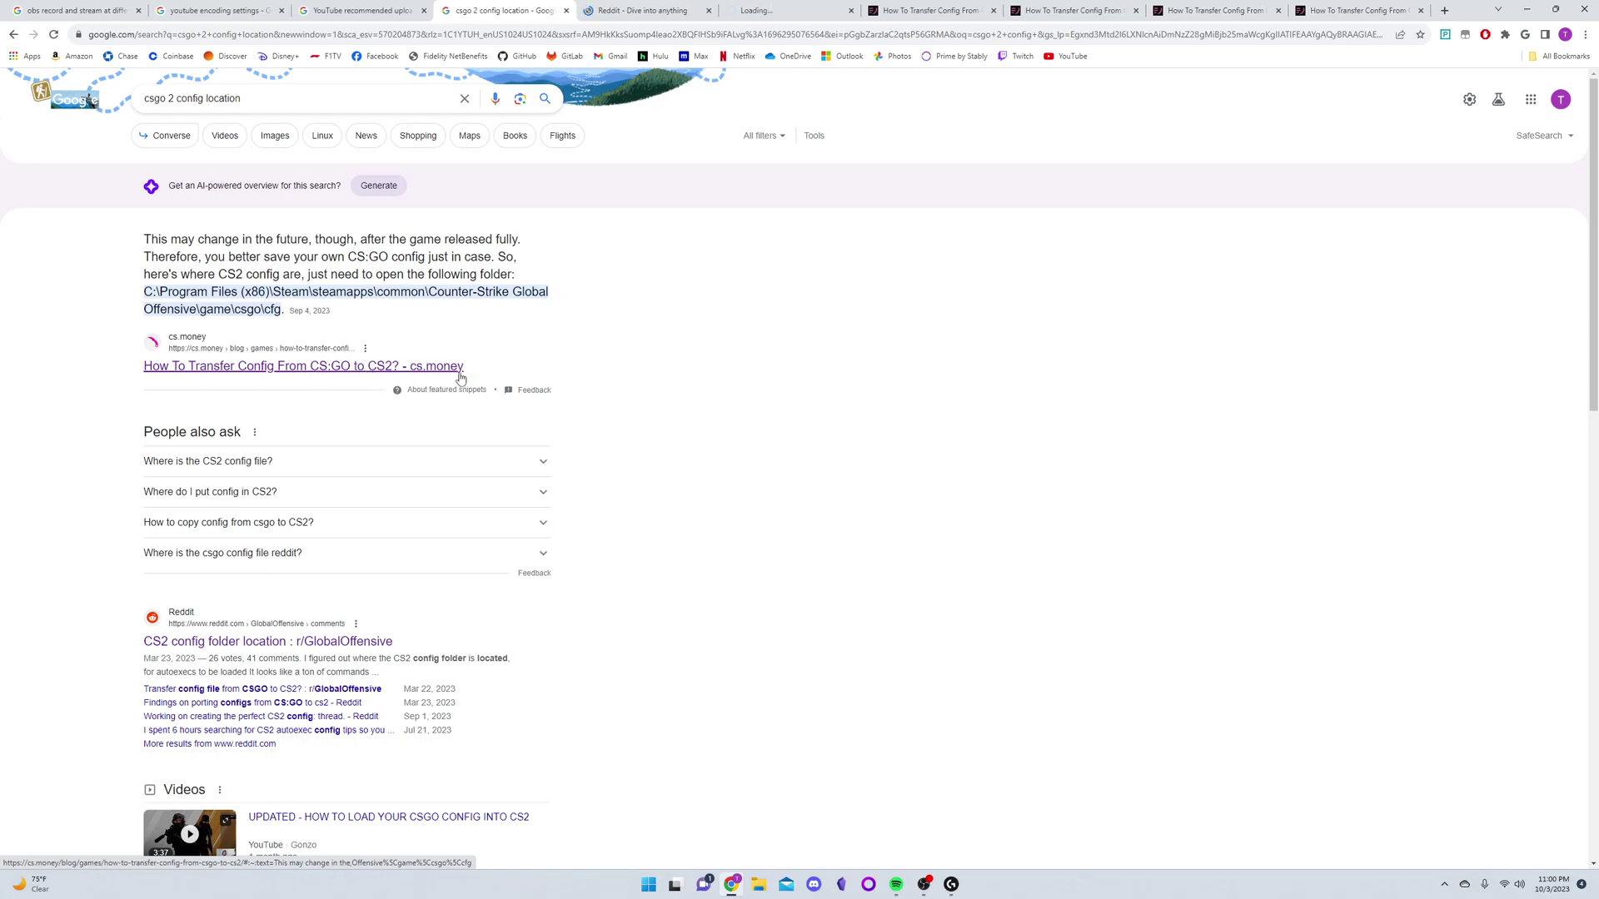
{"action": "middle_click", "coordinate": [405, 367]}
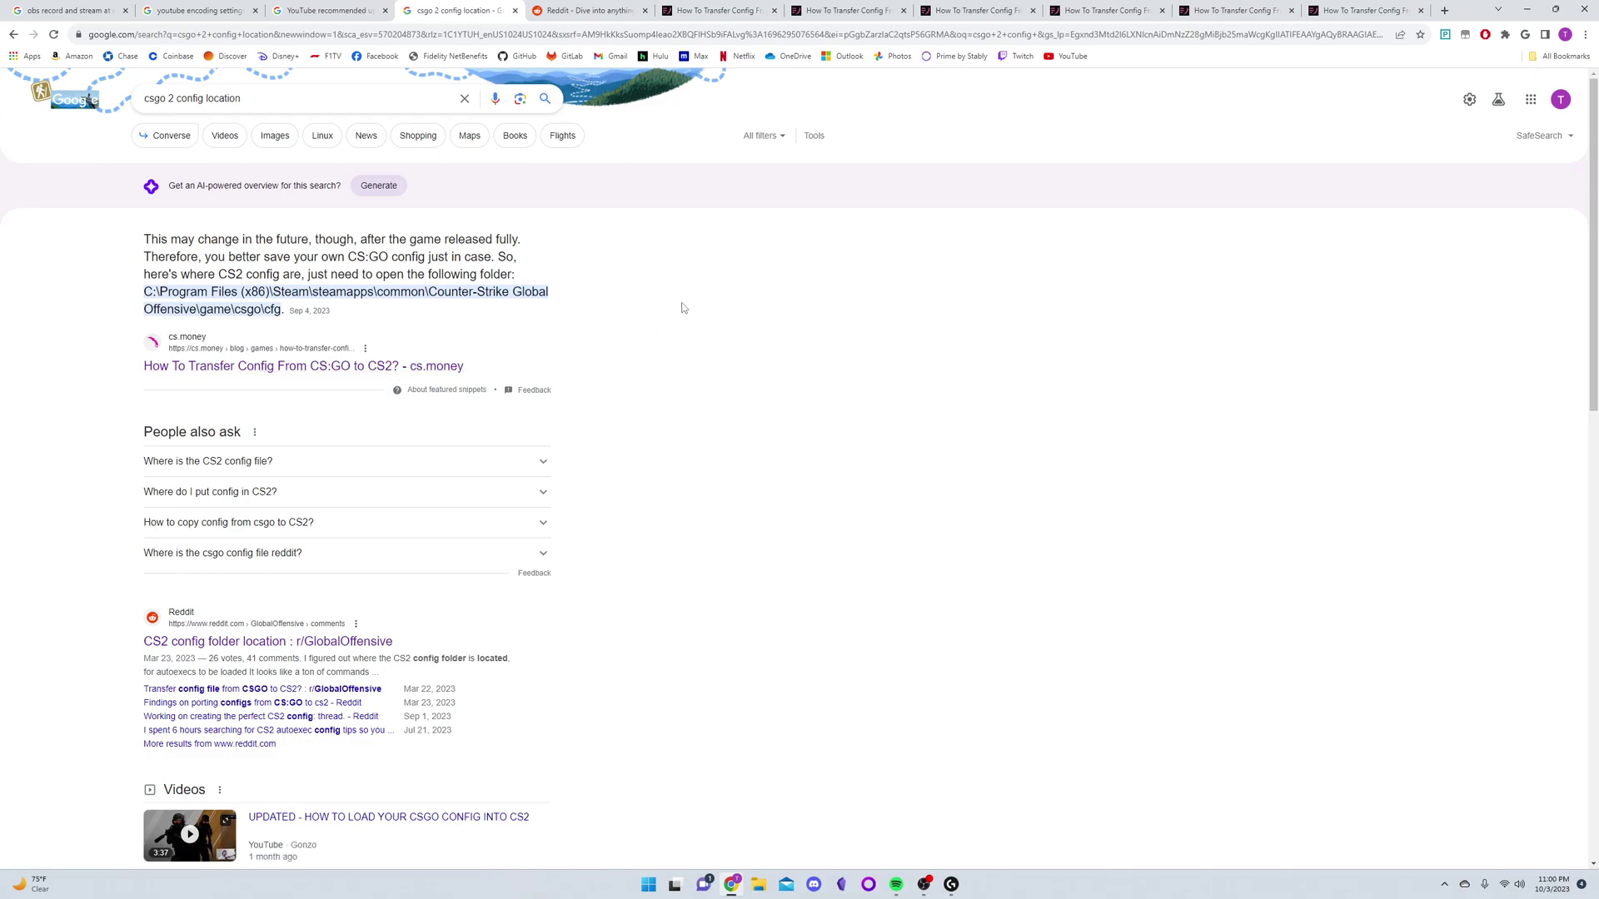
{"action": "left_click", "coordinate": [1581, 12]}
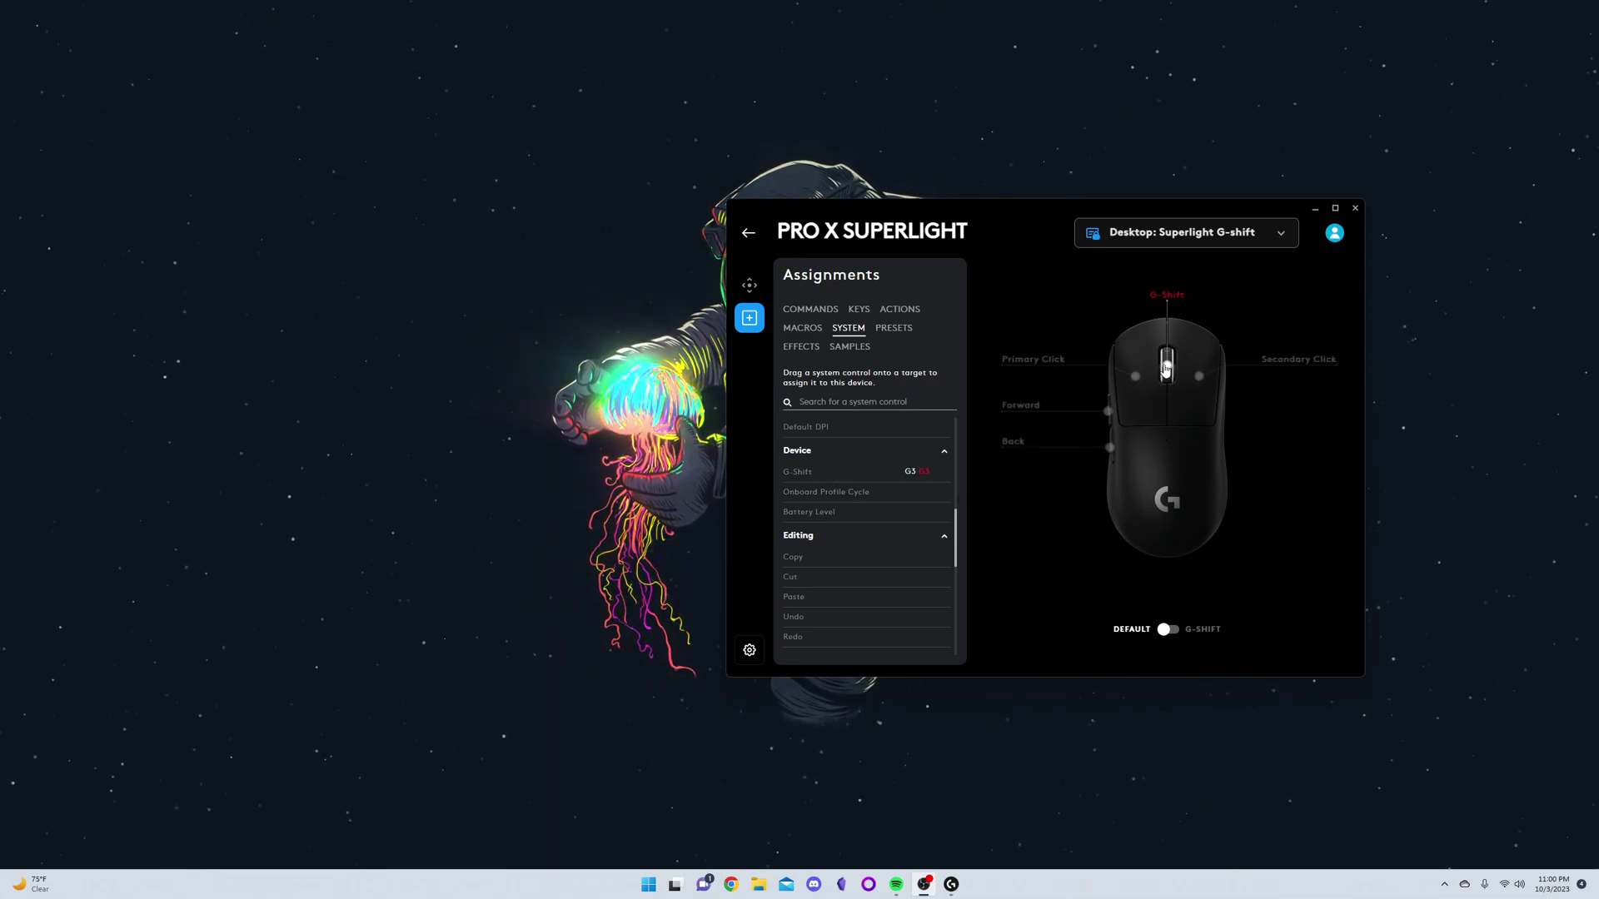
Move G-Shift onto the middle button and test toggling the shifted bindings with it.
{"action": "left_click_drag", "start_coordinate": [846, 468], "coordinate": [1167, 366]}
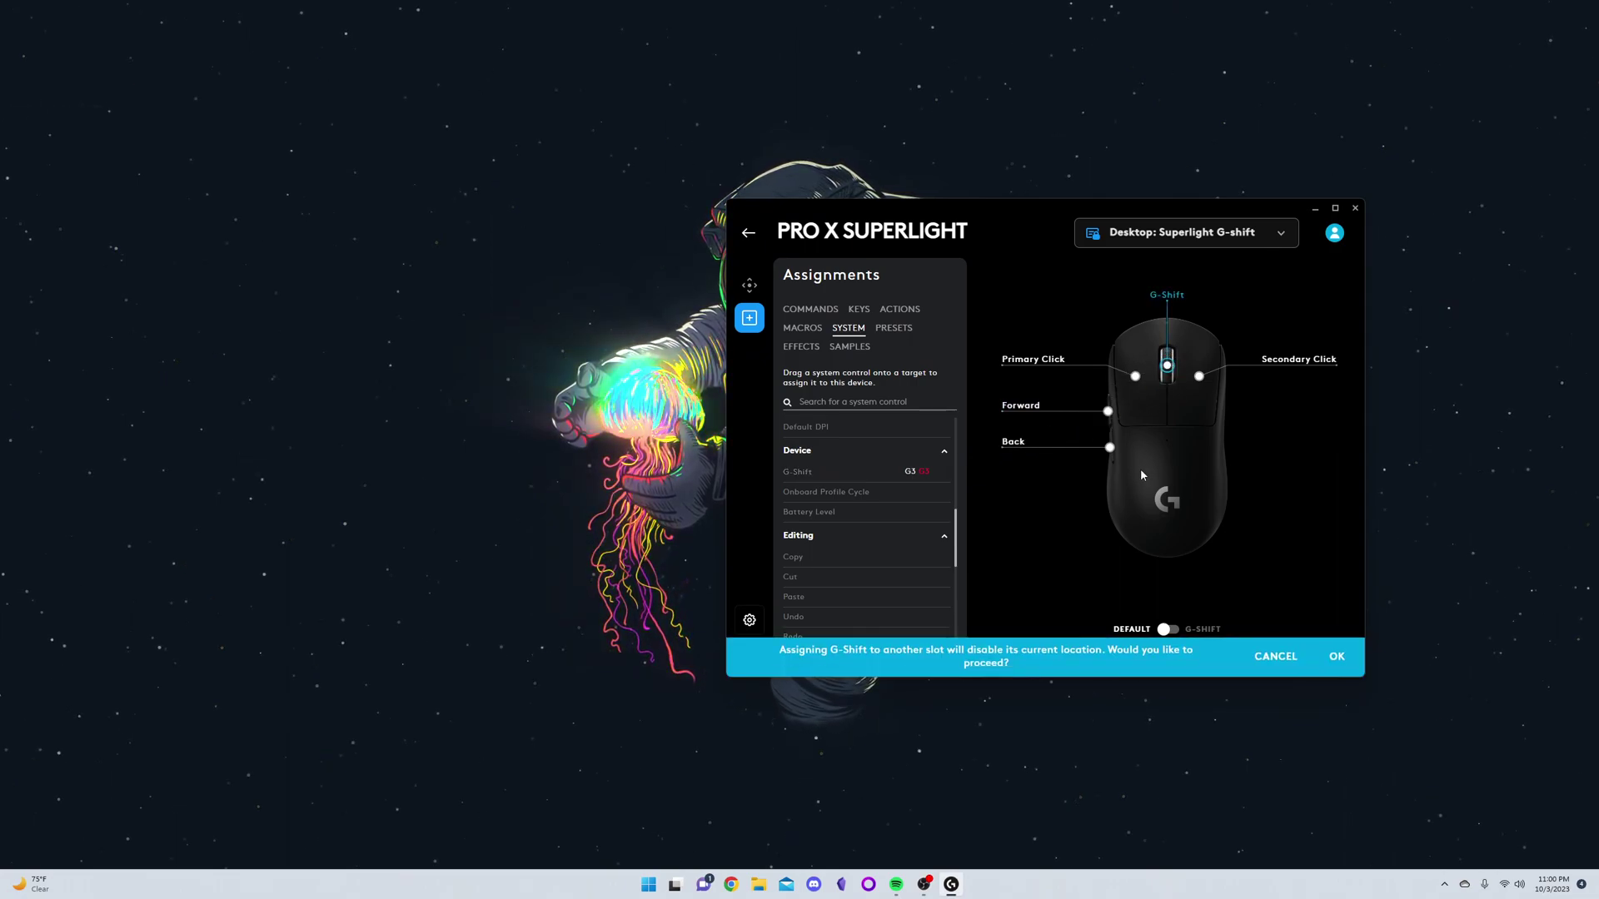
{"action": "left_click", "coordinate": [1340, 658]}
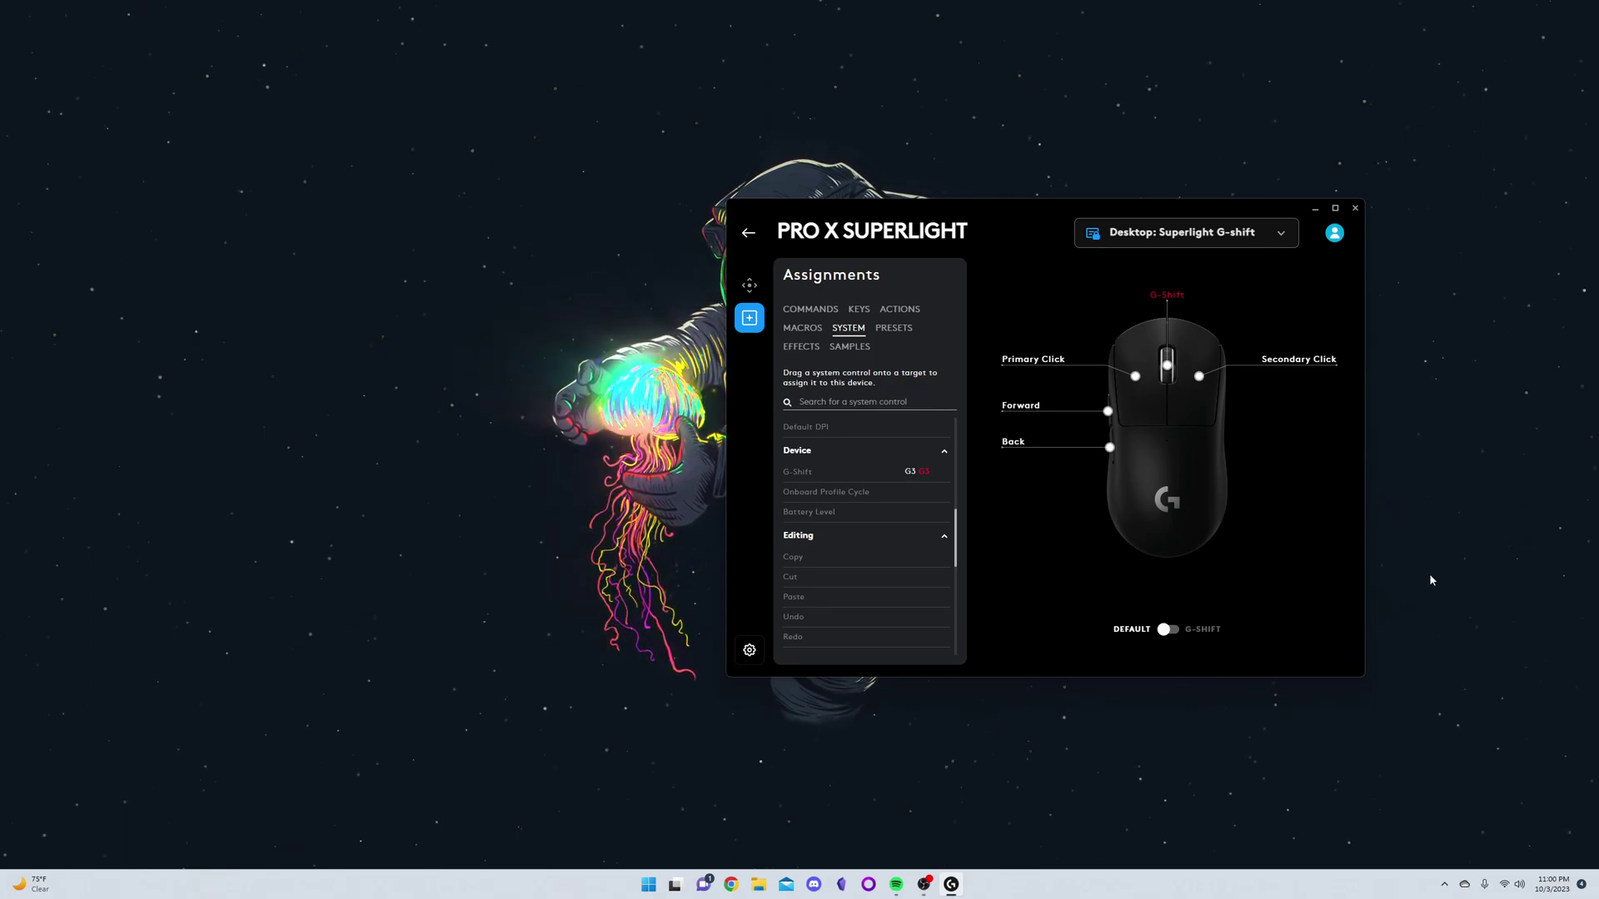
{"action": "middle_click", "coordinate": [1451, 564]}
{"action": "middle_click", "coordinate": [1451, 563]}
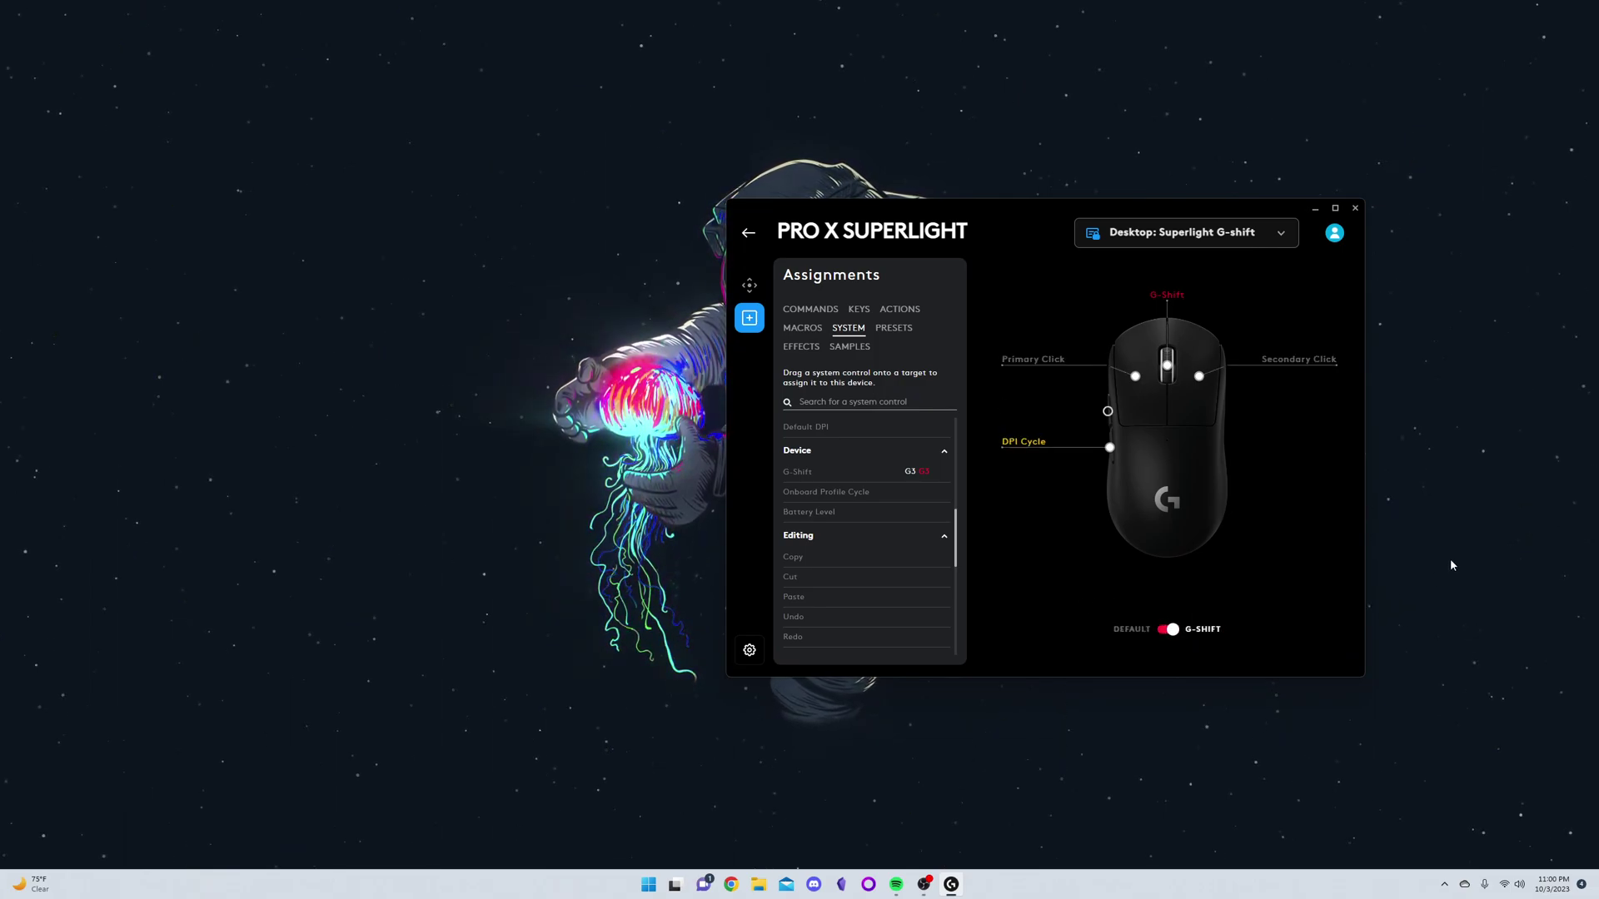
{"action": "middle_click", "coordinate": [1450, 565]}
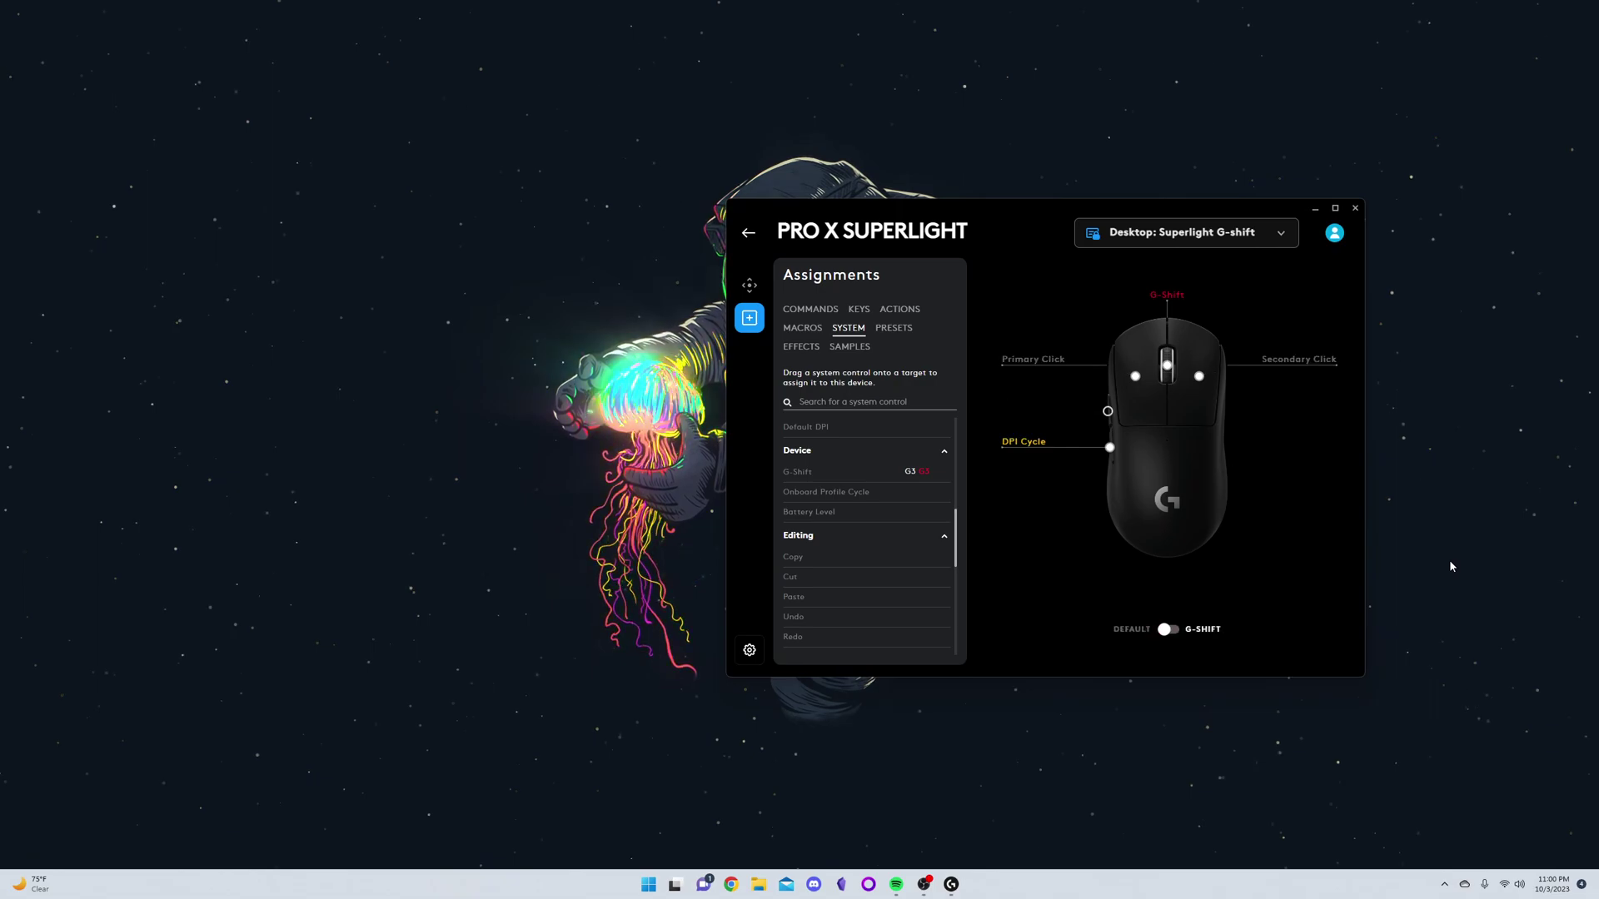
{"action": "middle_click", "coordinate": [1450, 566]}
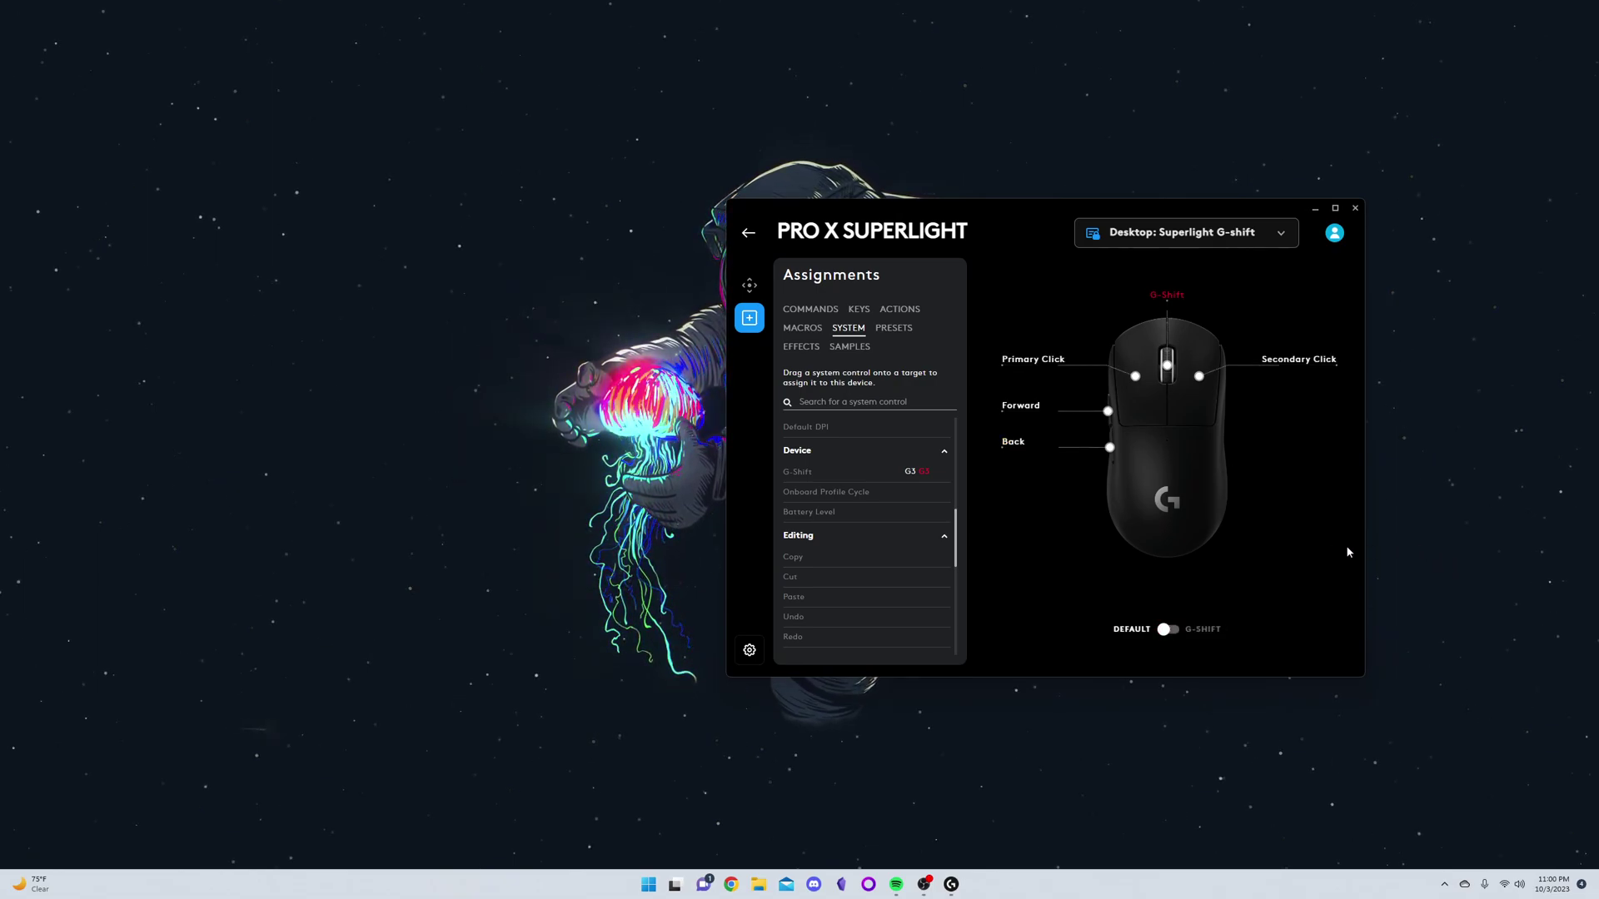
Go to the Games & Applications macros page via Manage Profiles and open the Middle Click macro.
{"action": "left_click", "coordinate": [1279, 240]}
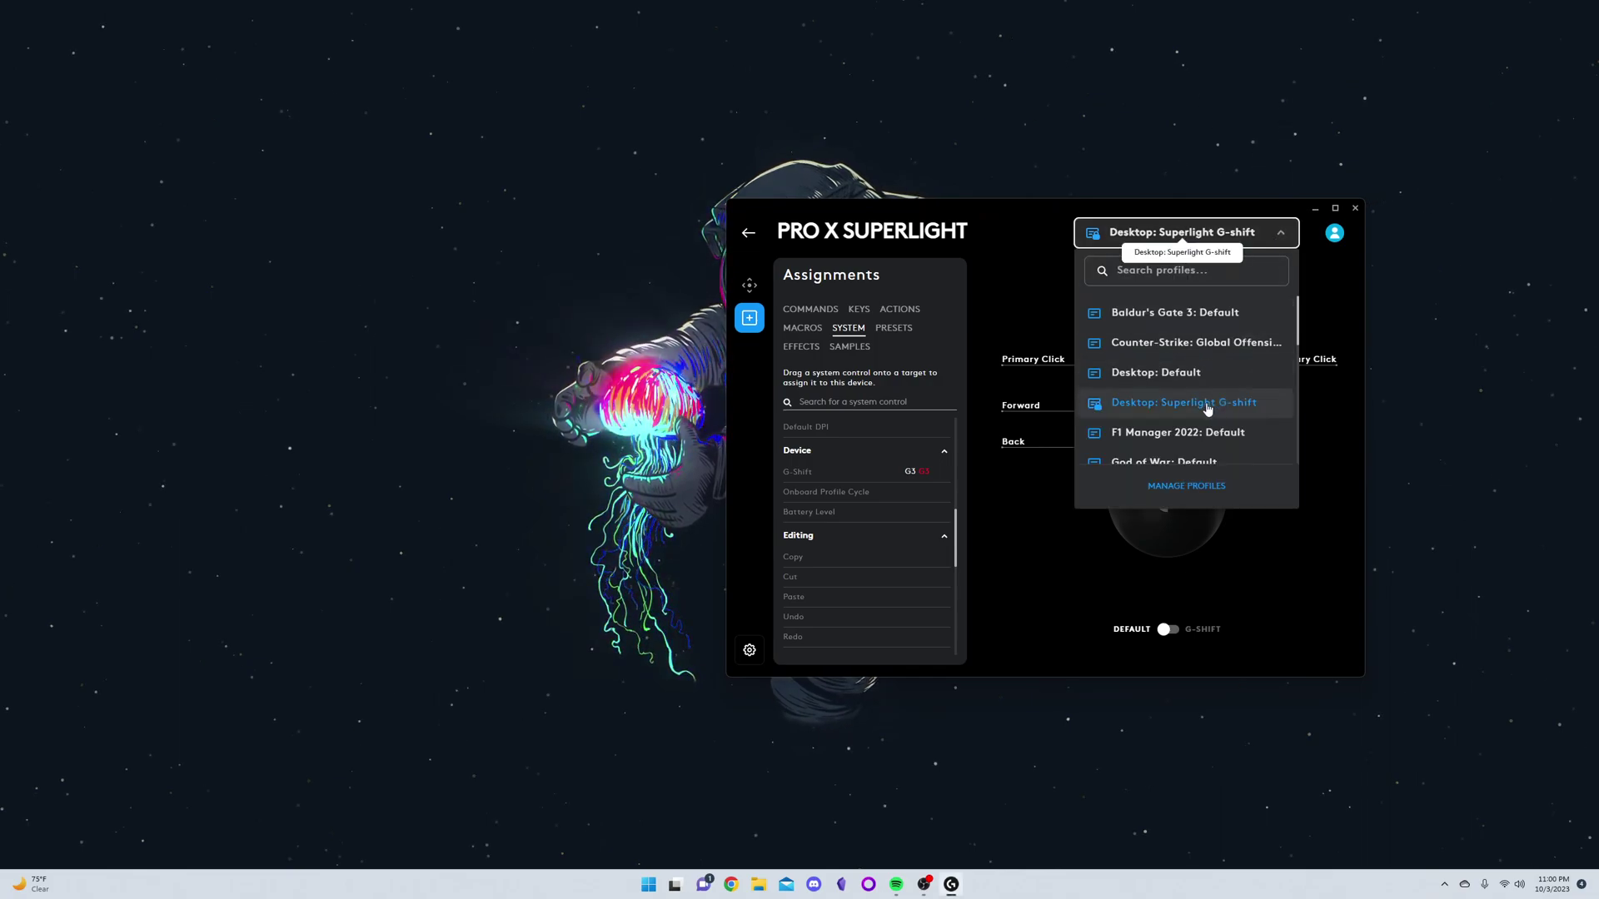
{"action": "left_click", "coordinate": [1199, 487]}
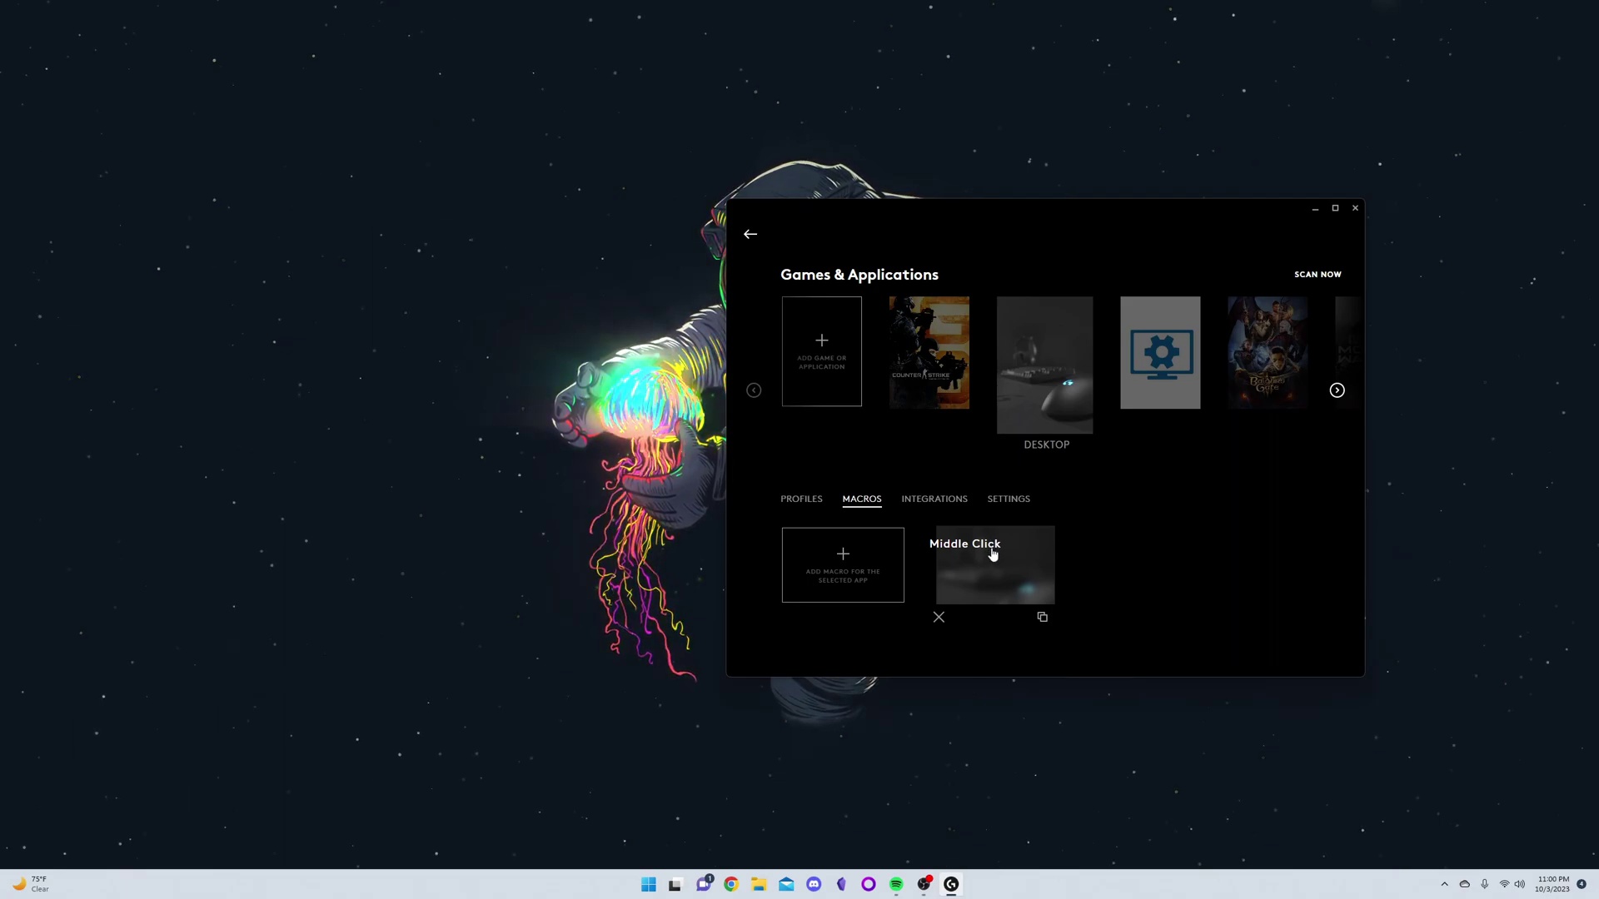
{"action": "left_click", "coordinate": [992, 551]}
Browse the System > Mouse commands, cancel the new step, and leave the macro editor without saving.
{"action": "left_click", "coordinate": [902, 497]}
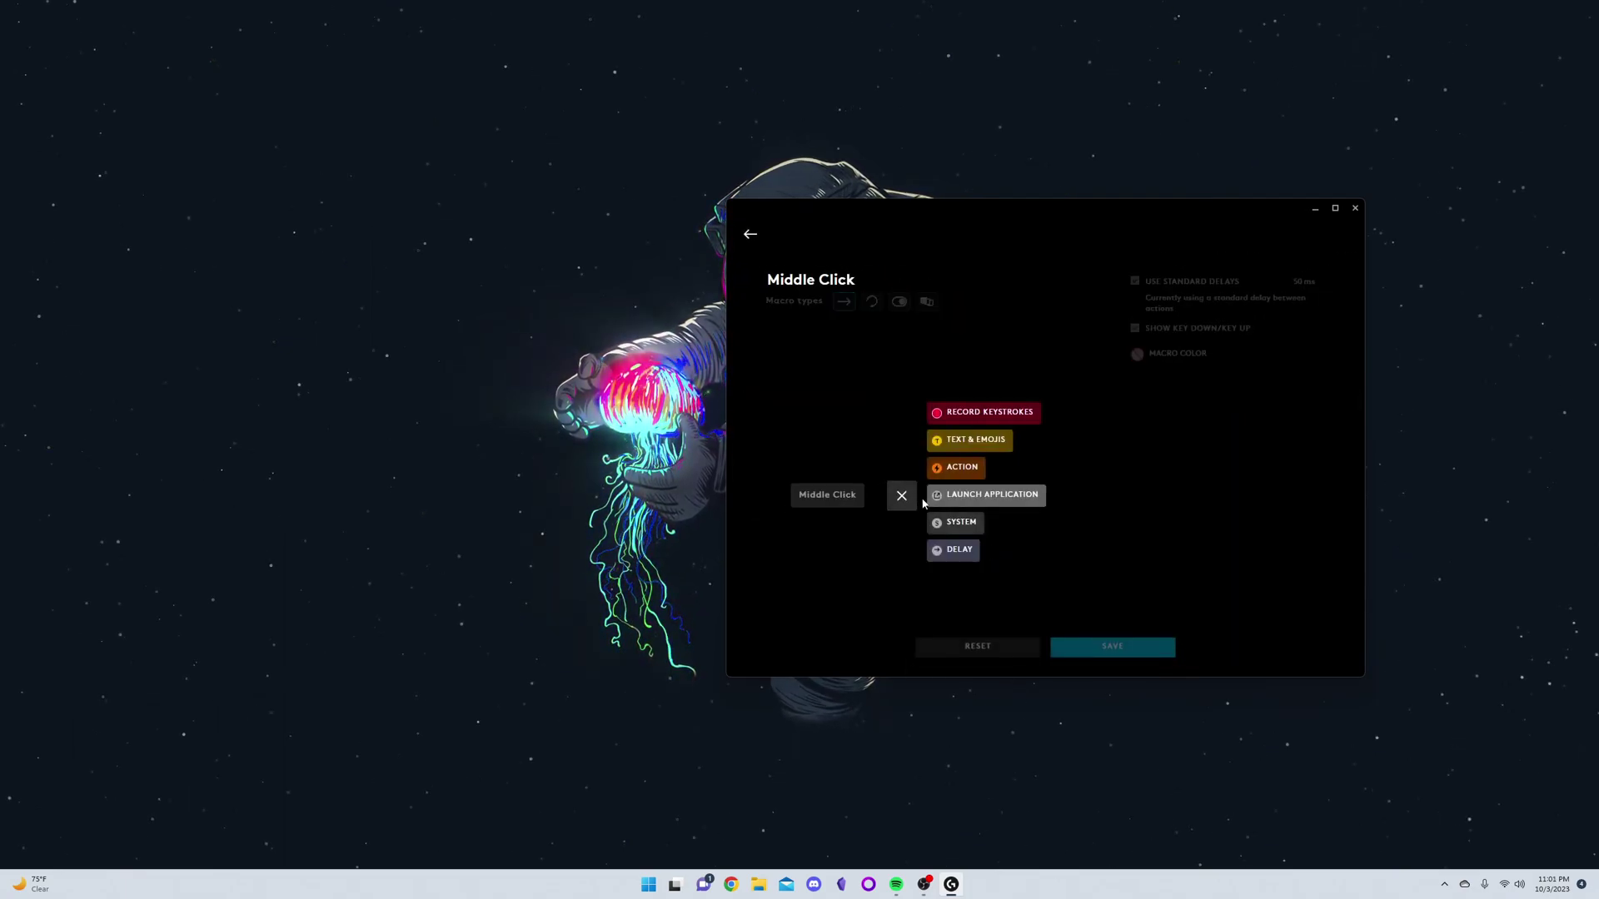
{"action": "left_click", "coordinate": [959, 523]}
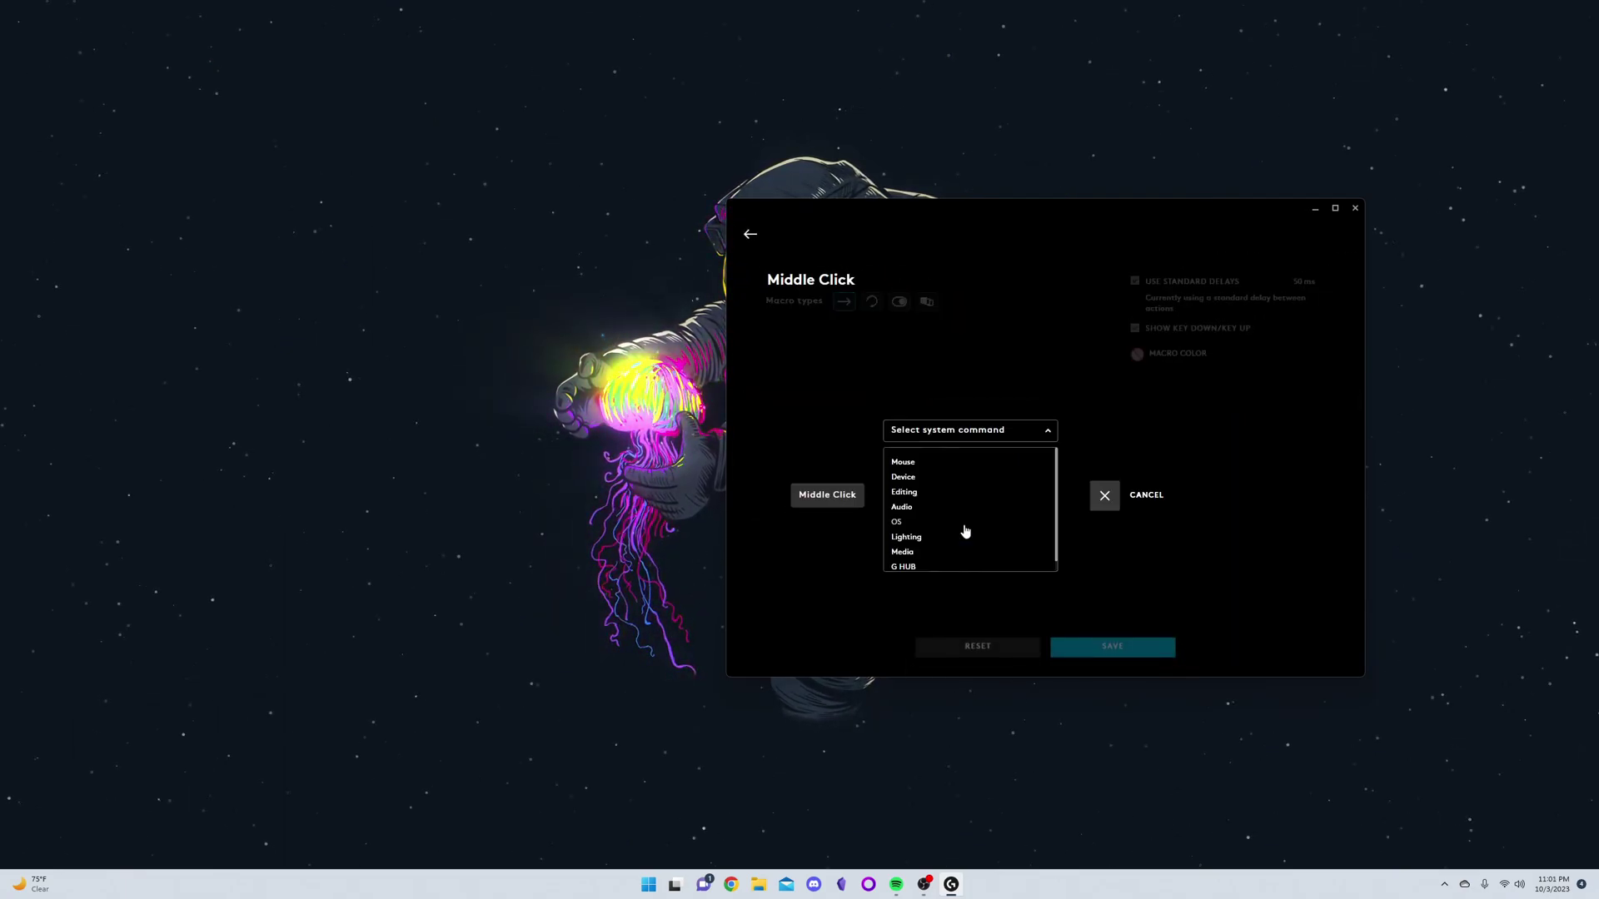
{"action": "left_click", "coordinate": [912, 463]}
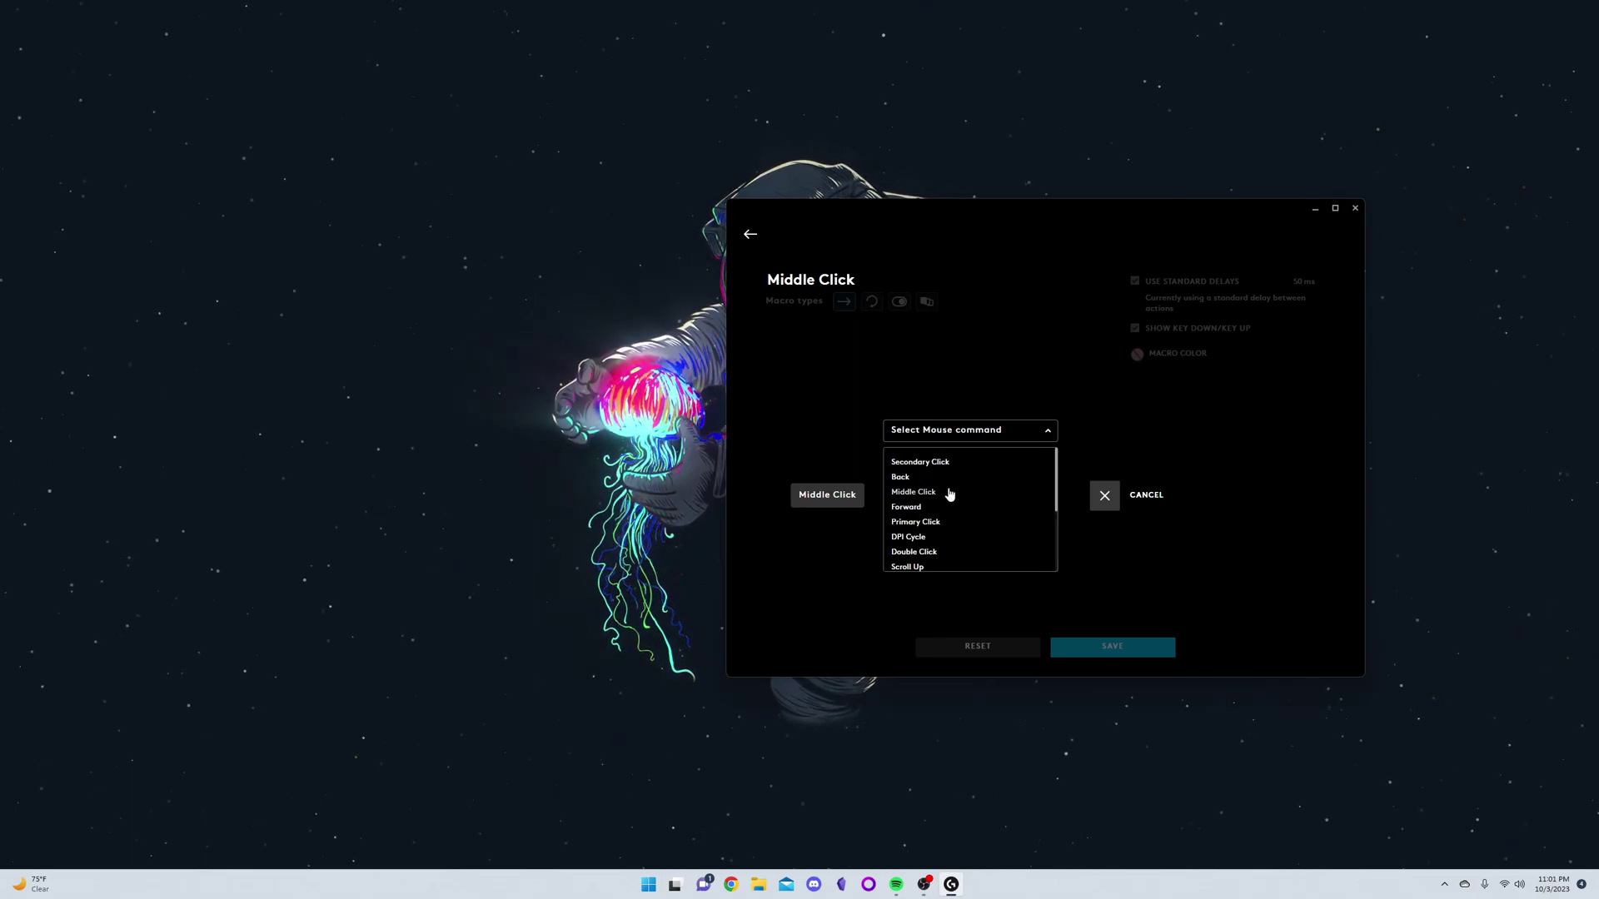
{"action": "left_click", "coordinate": [1128, 500]}
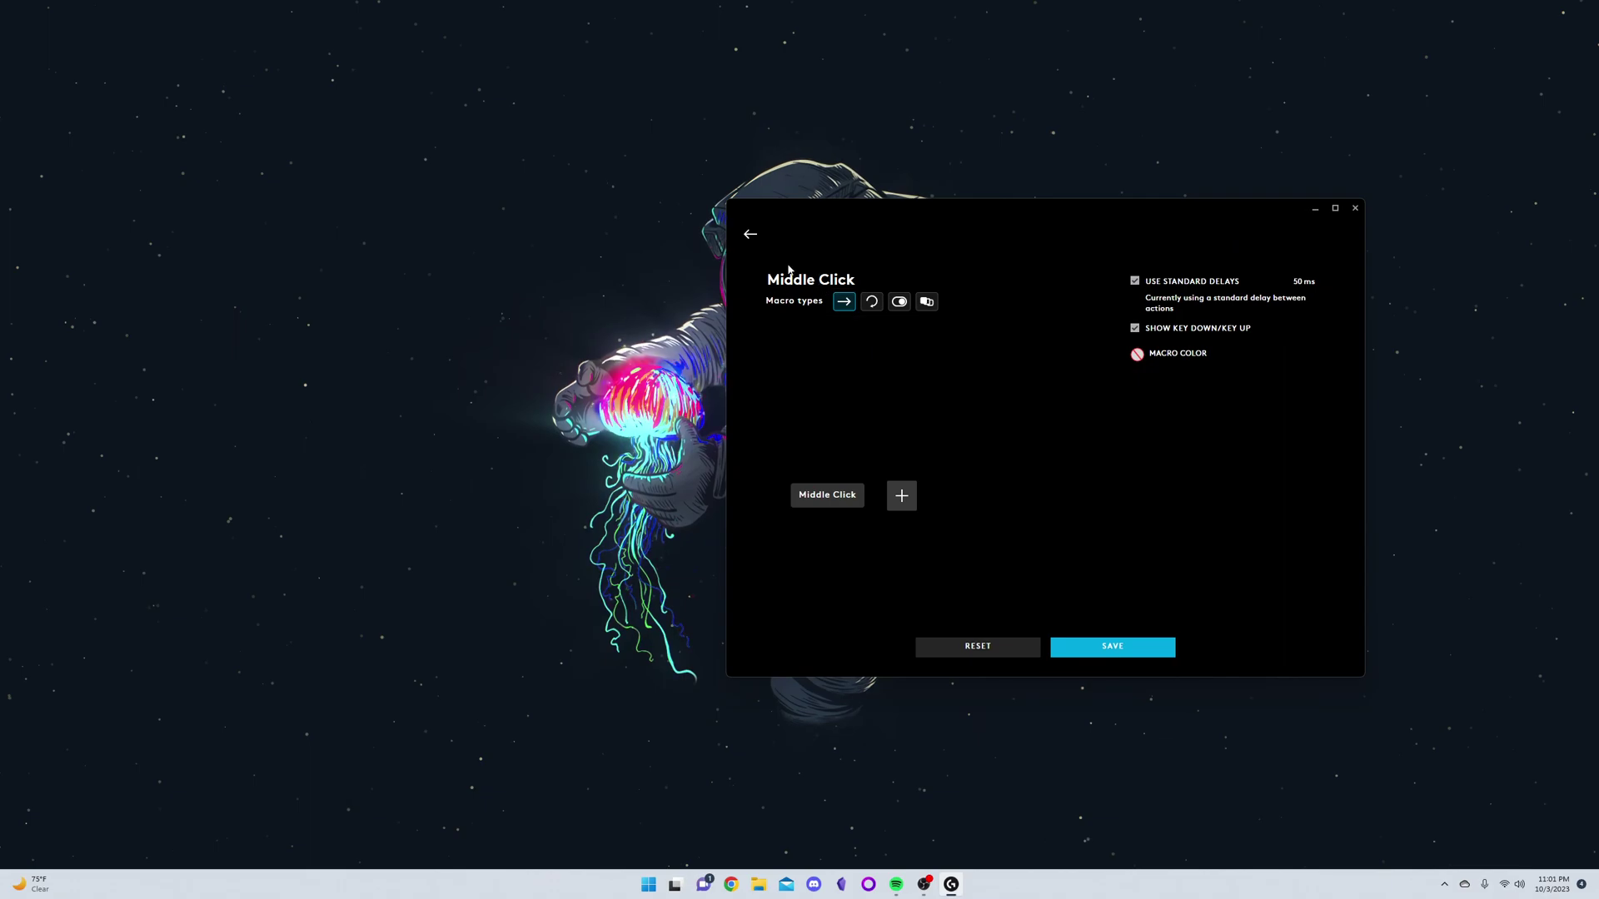
{"action": "left_click", "coordinate": [752, 237]}
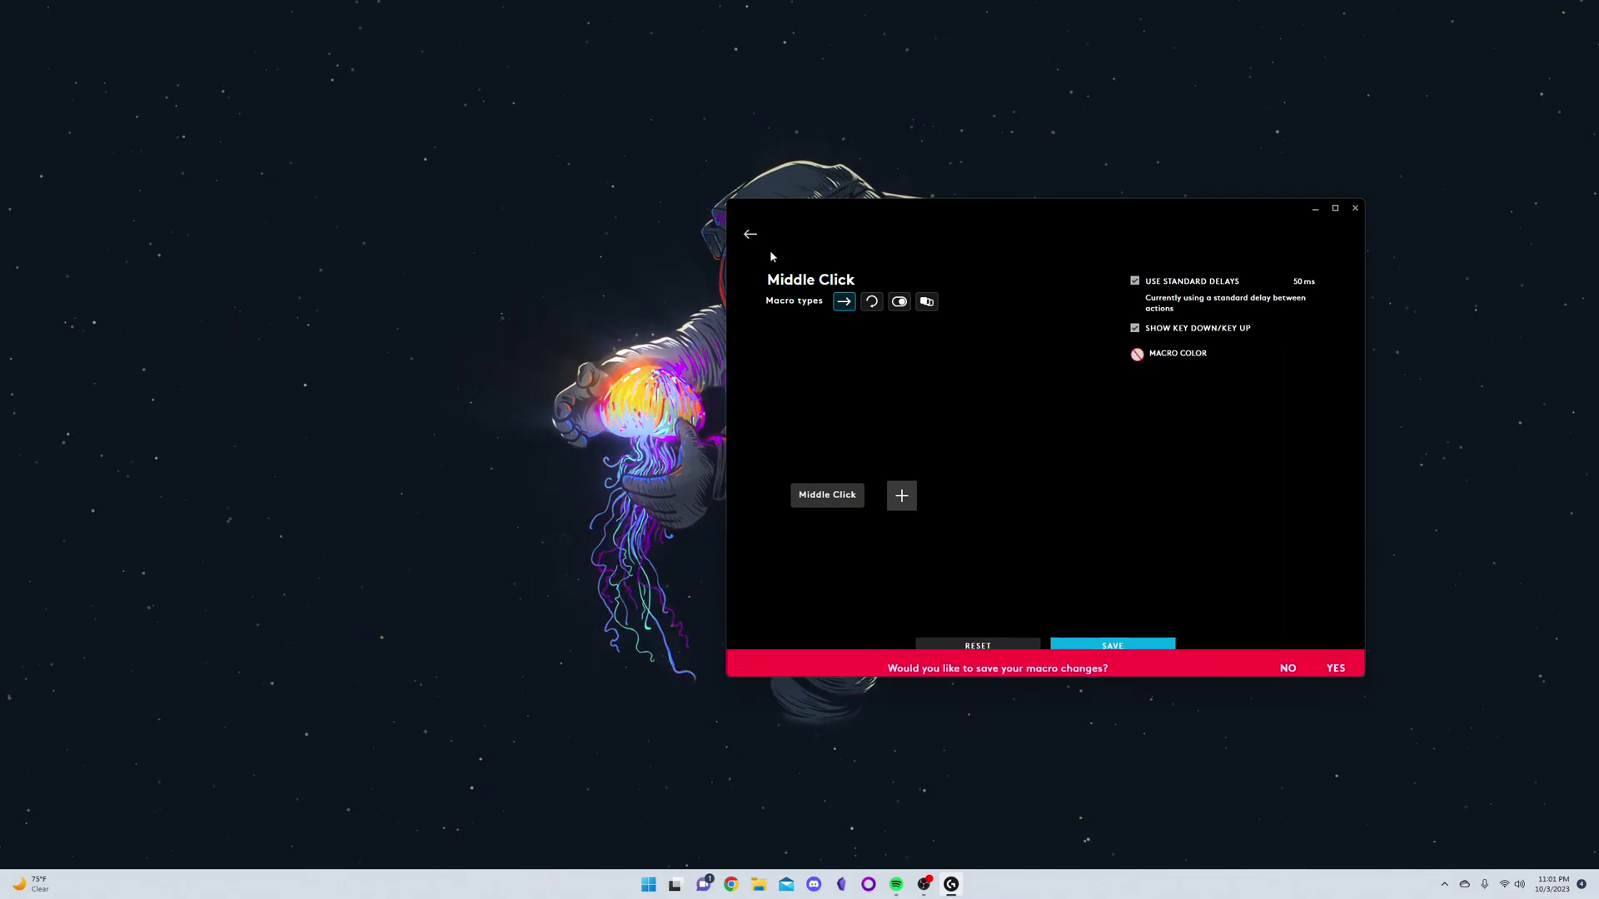
{"action": "left_click", "coordinate": [1290, 663]}
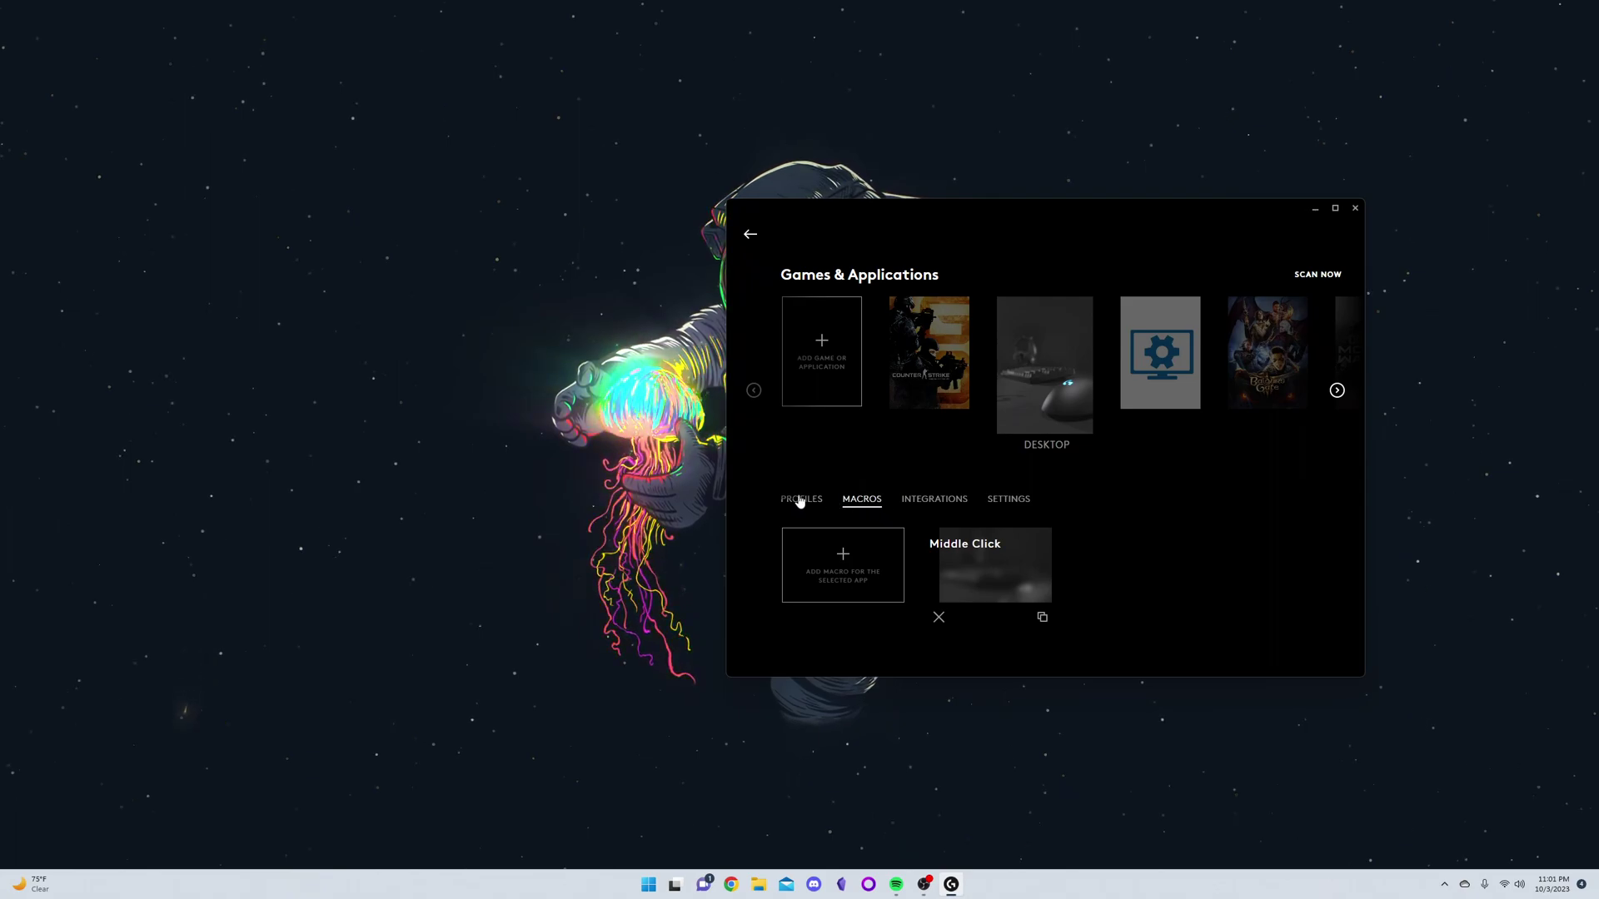
Open the Superlight G-shift profile's Lua script from the Desktop profiles list.
{"action": "left_click", "coordinate": [800, 503]}
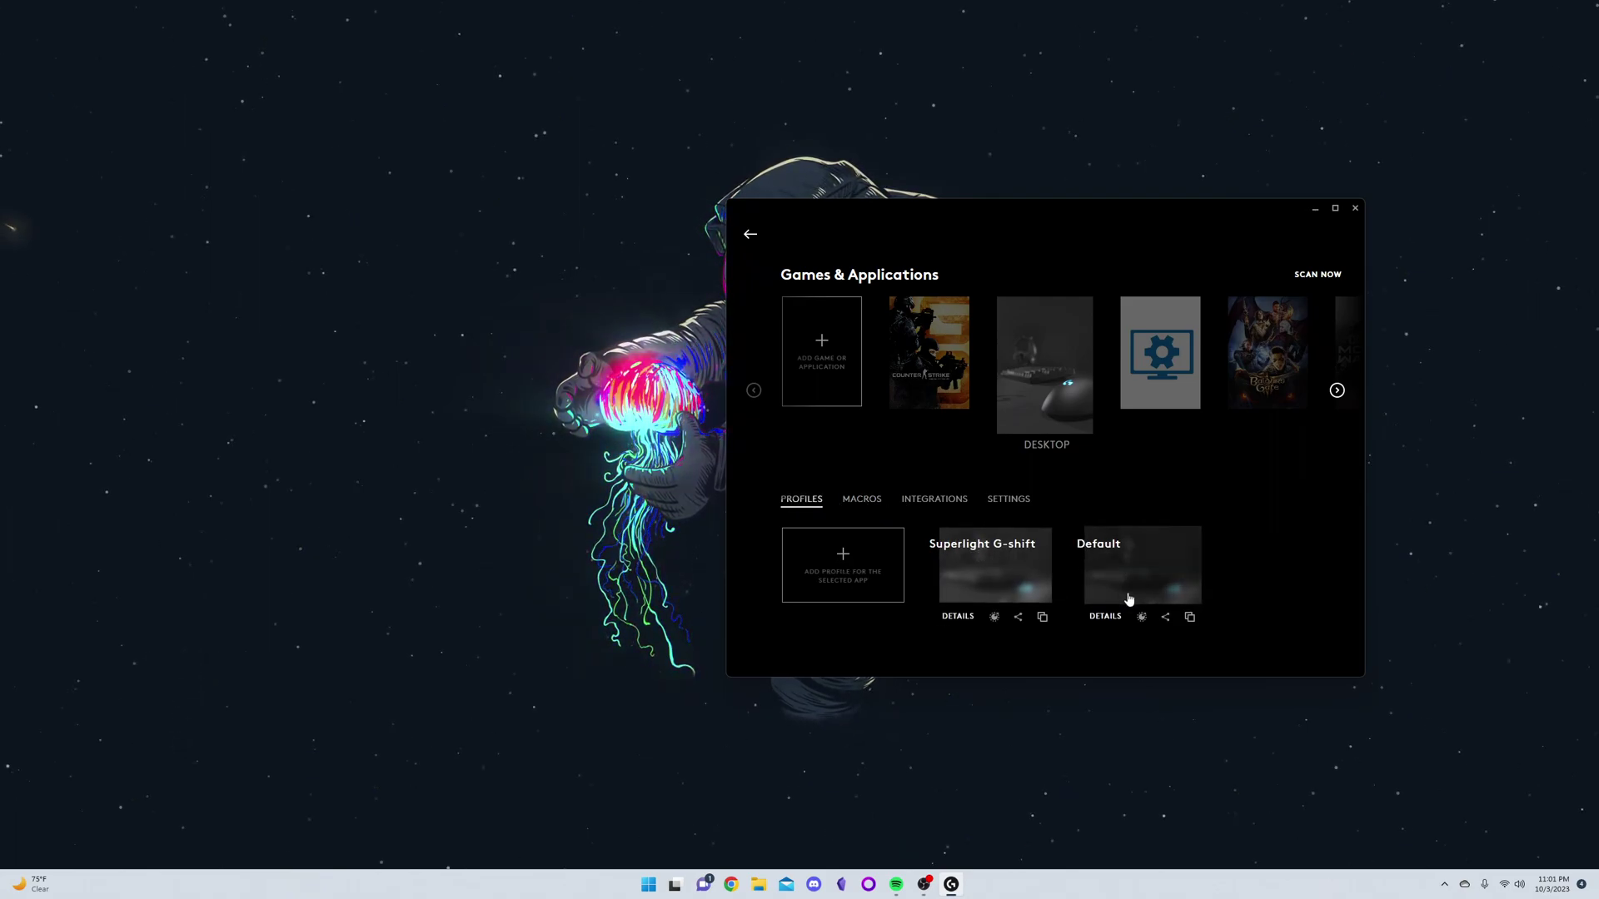
{"action": "left_click", "coordinate": [996, 616]}
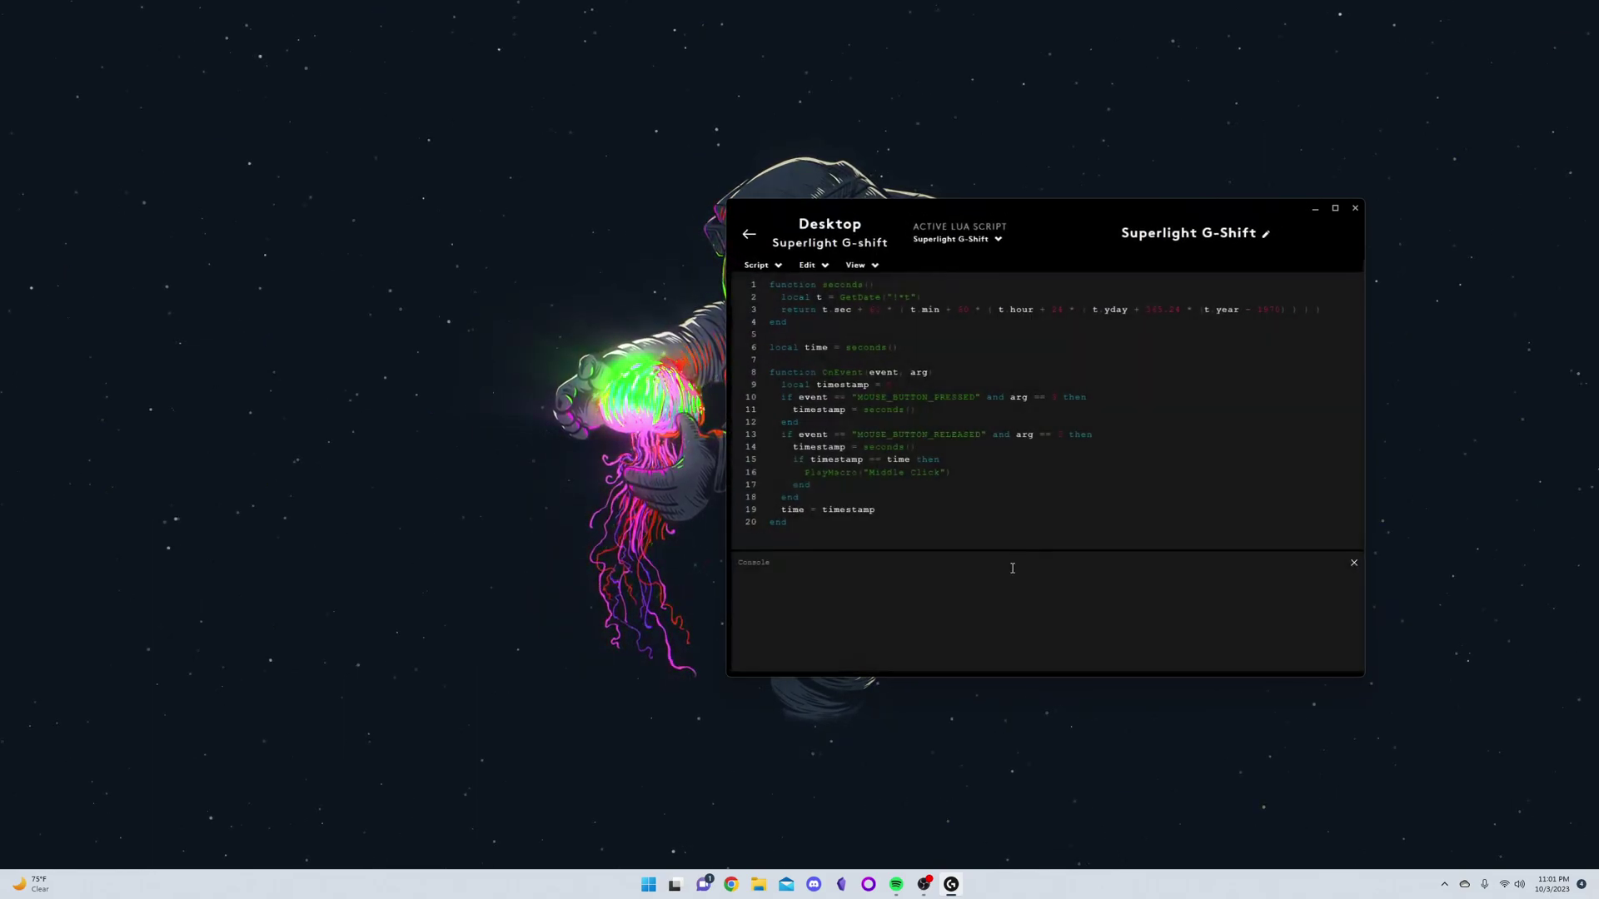
Review the seconds() function on lines 1–4 and the time declaration on line 6.
{"action": "left_click_drag", "start_coordinate": [837, 322], "coordinate": [748, 281]}
{"action": "left_click", "coordinate": [857, 321]}
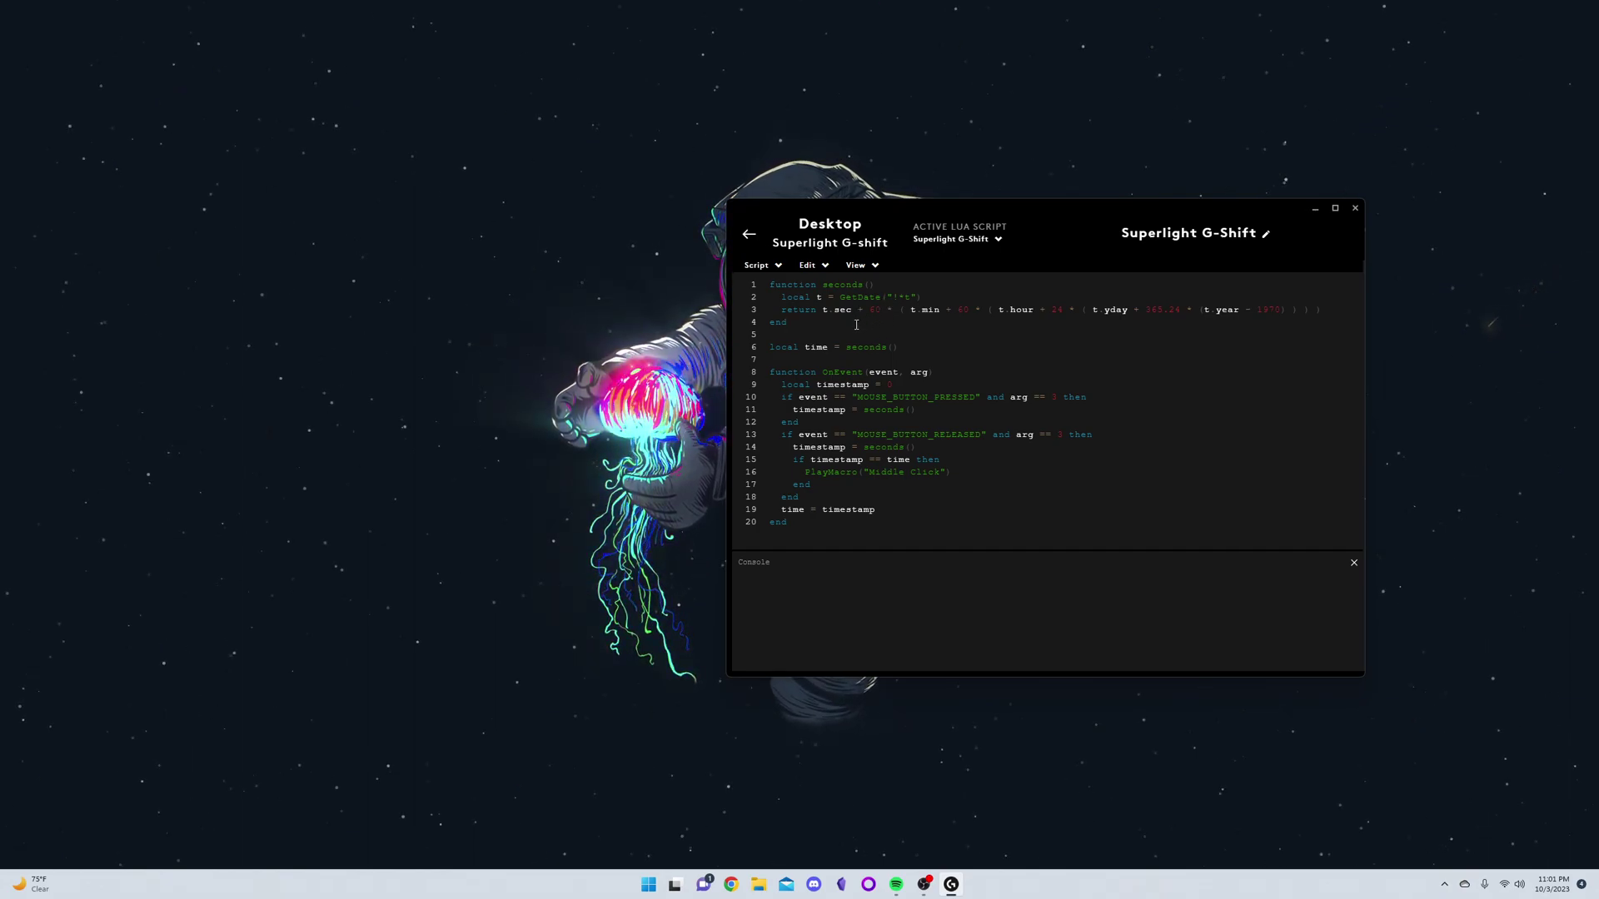
{"action": "key", "text": "ctrl+shift+Home"}
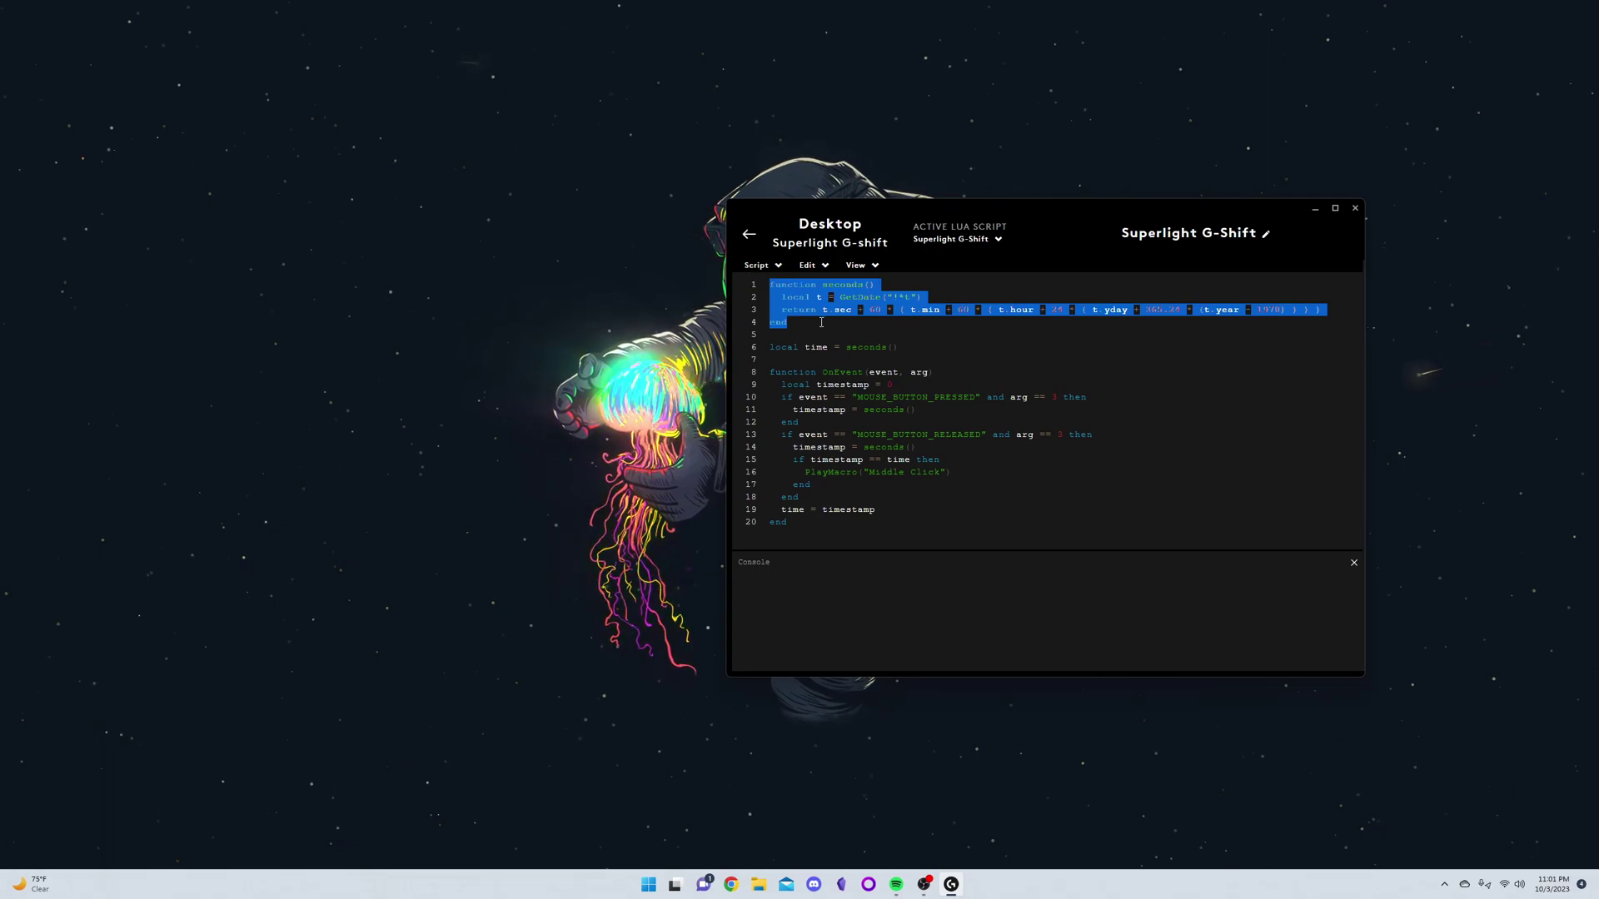
{"action": "left_click", "coordinate": [811, 324]}
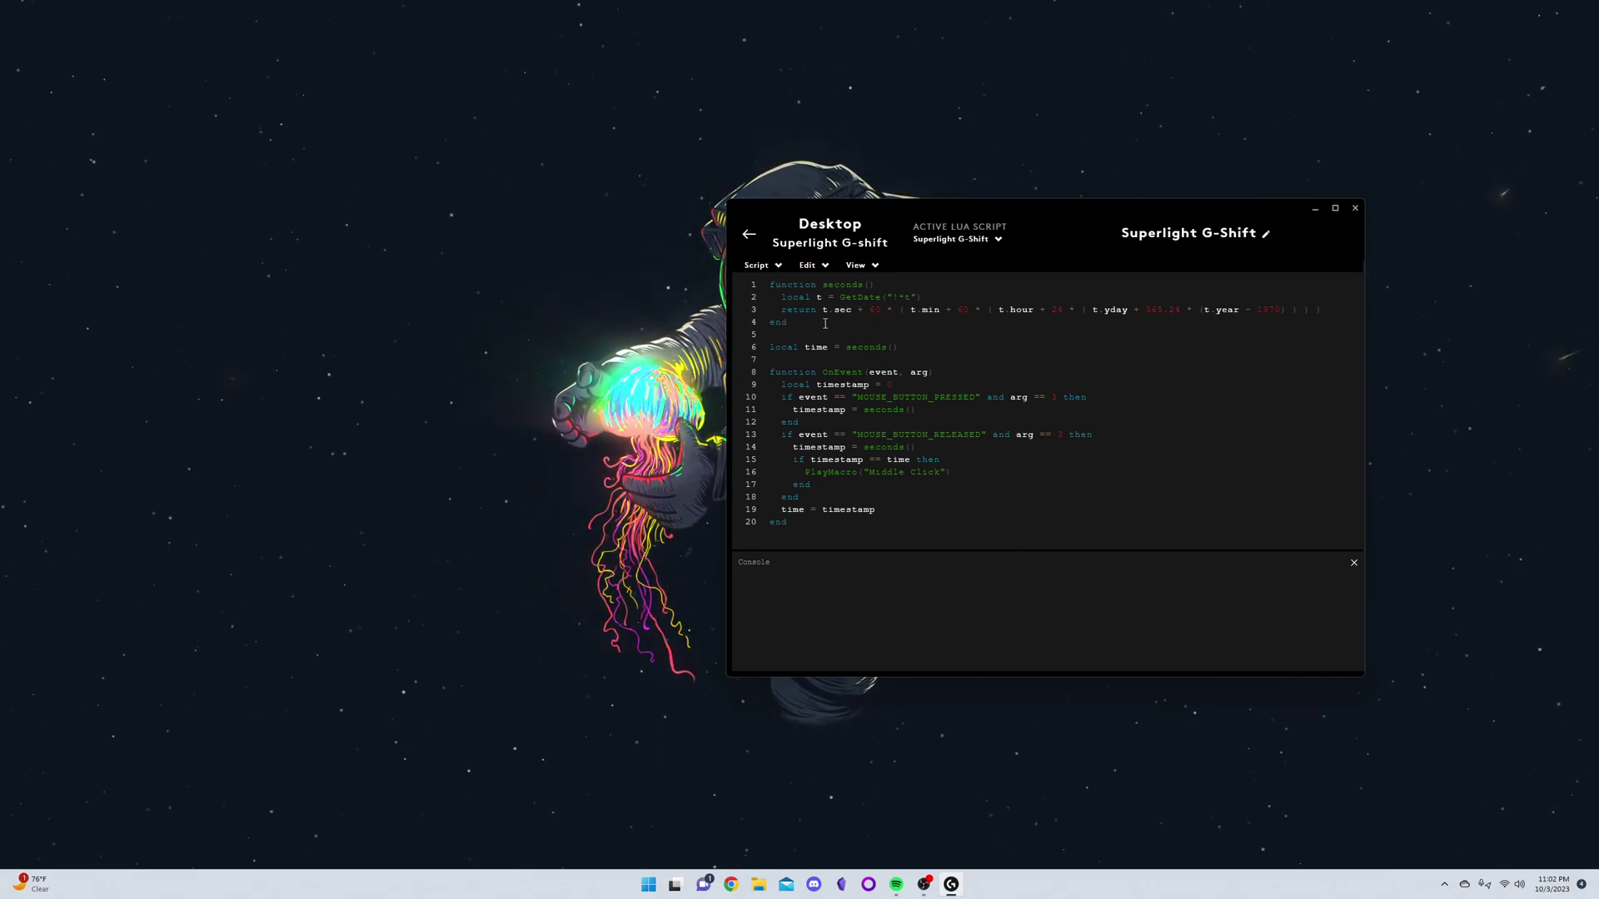
{"action": "left_click", "coordinate": [909, 347]}
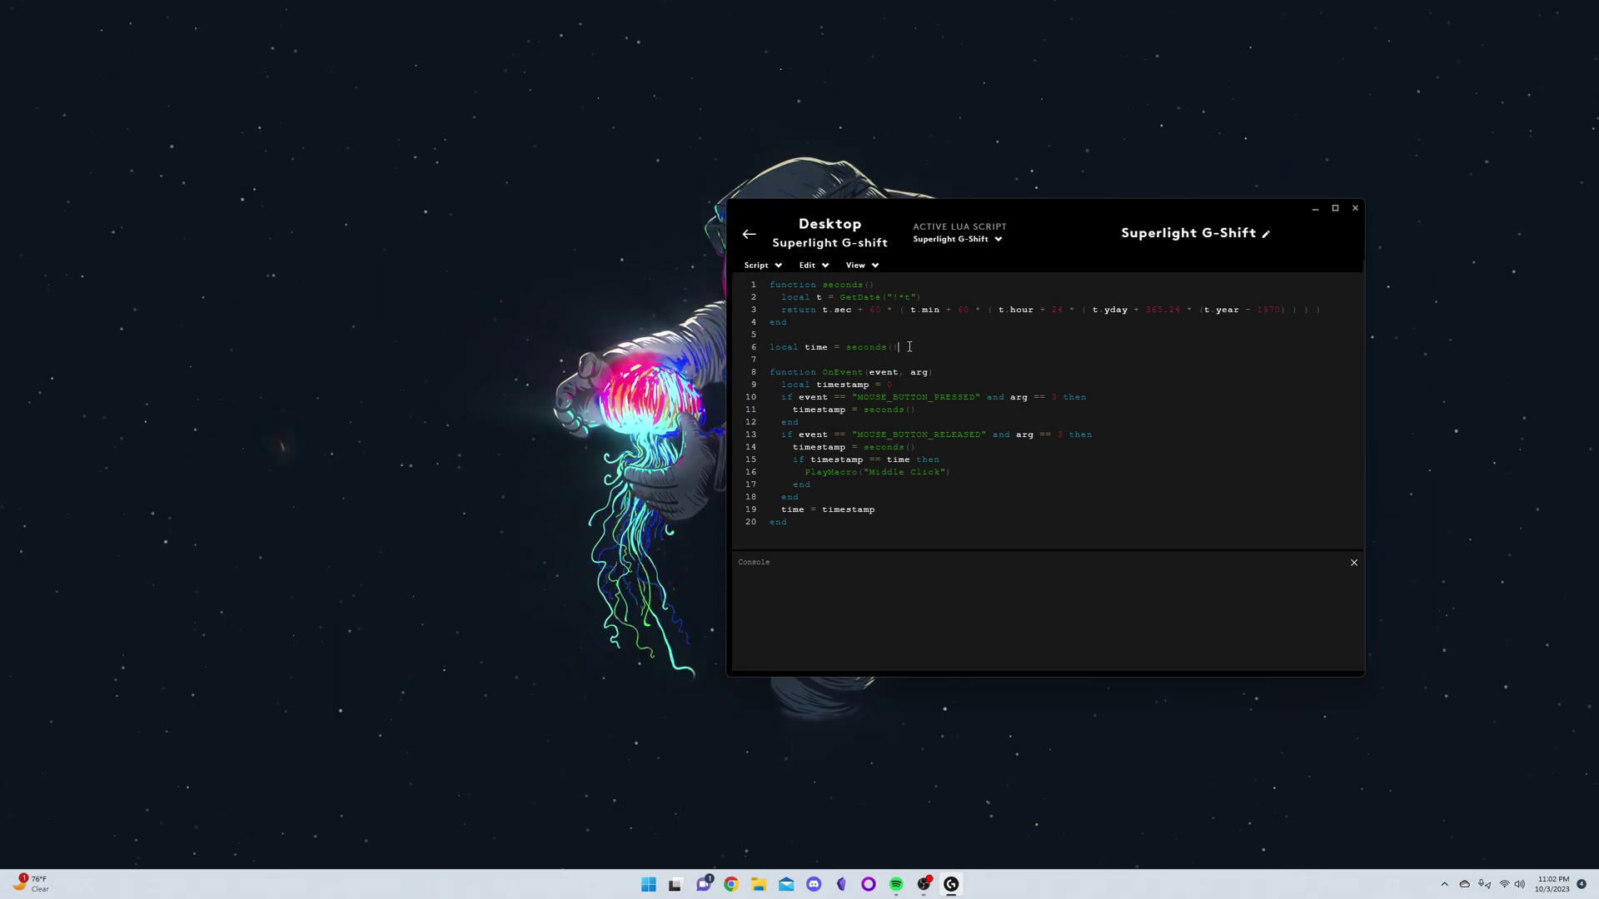
{"action": "left_click_drag", "start_coordinate": [930, 346], "coordinate": [752, 349]}
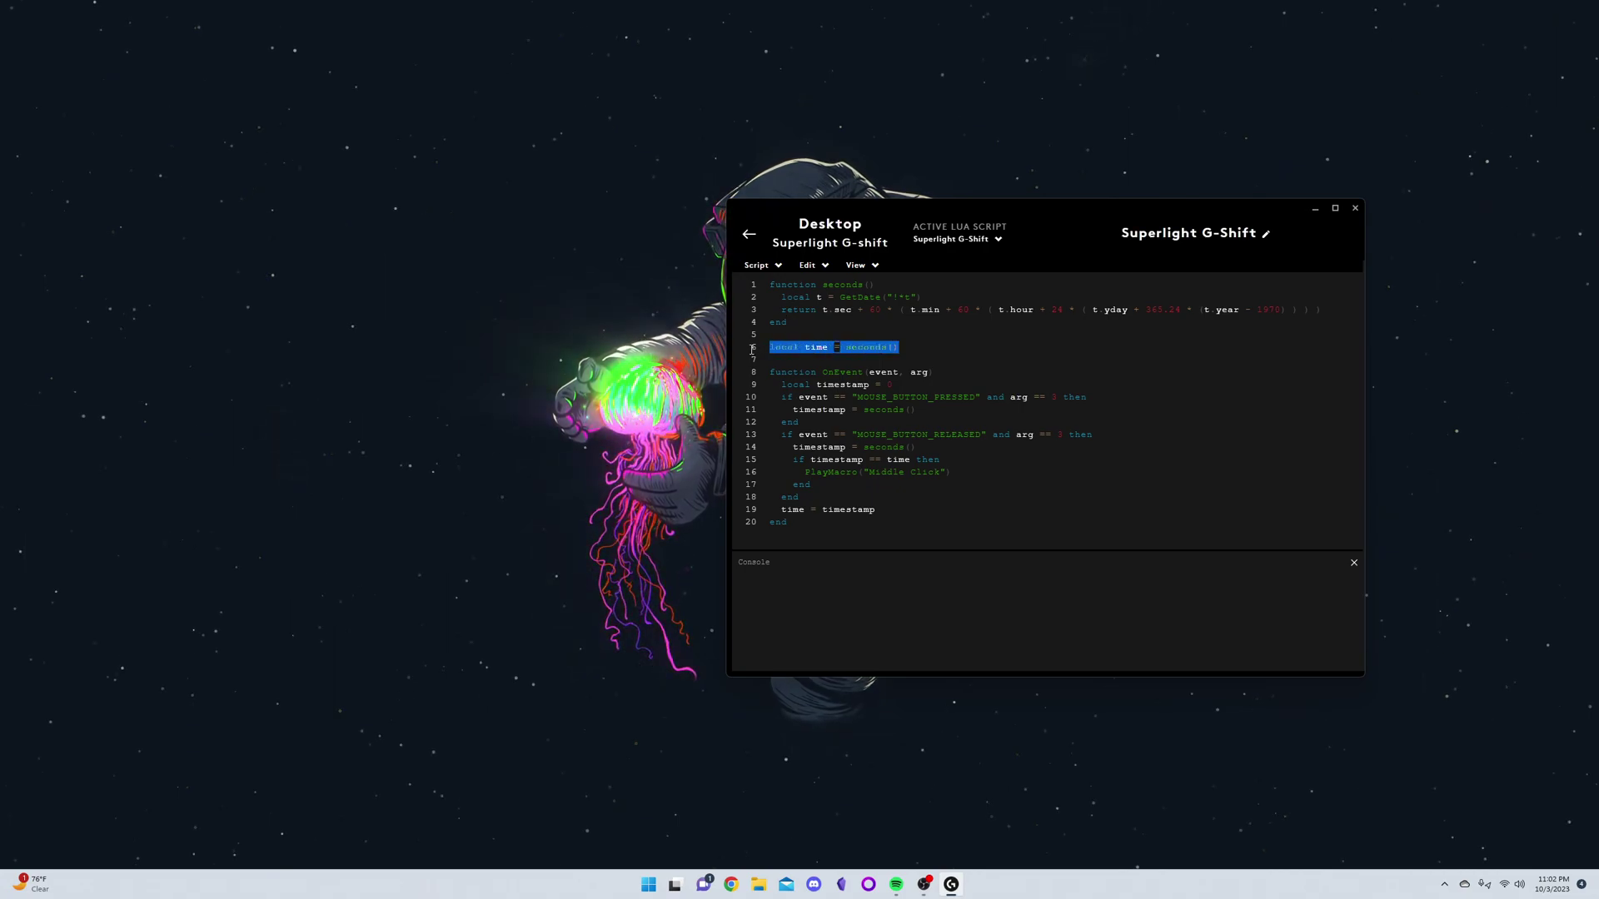
{"action": "left_click", "coordinate": [915, 348]}
{"action": "double_click", "coordinate": [820, 348]}
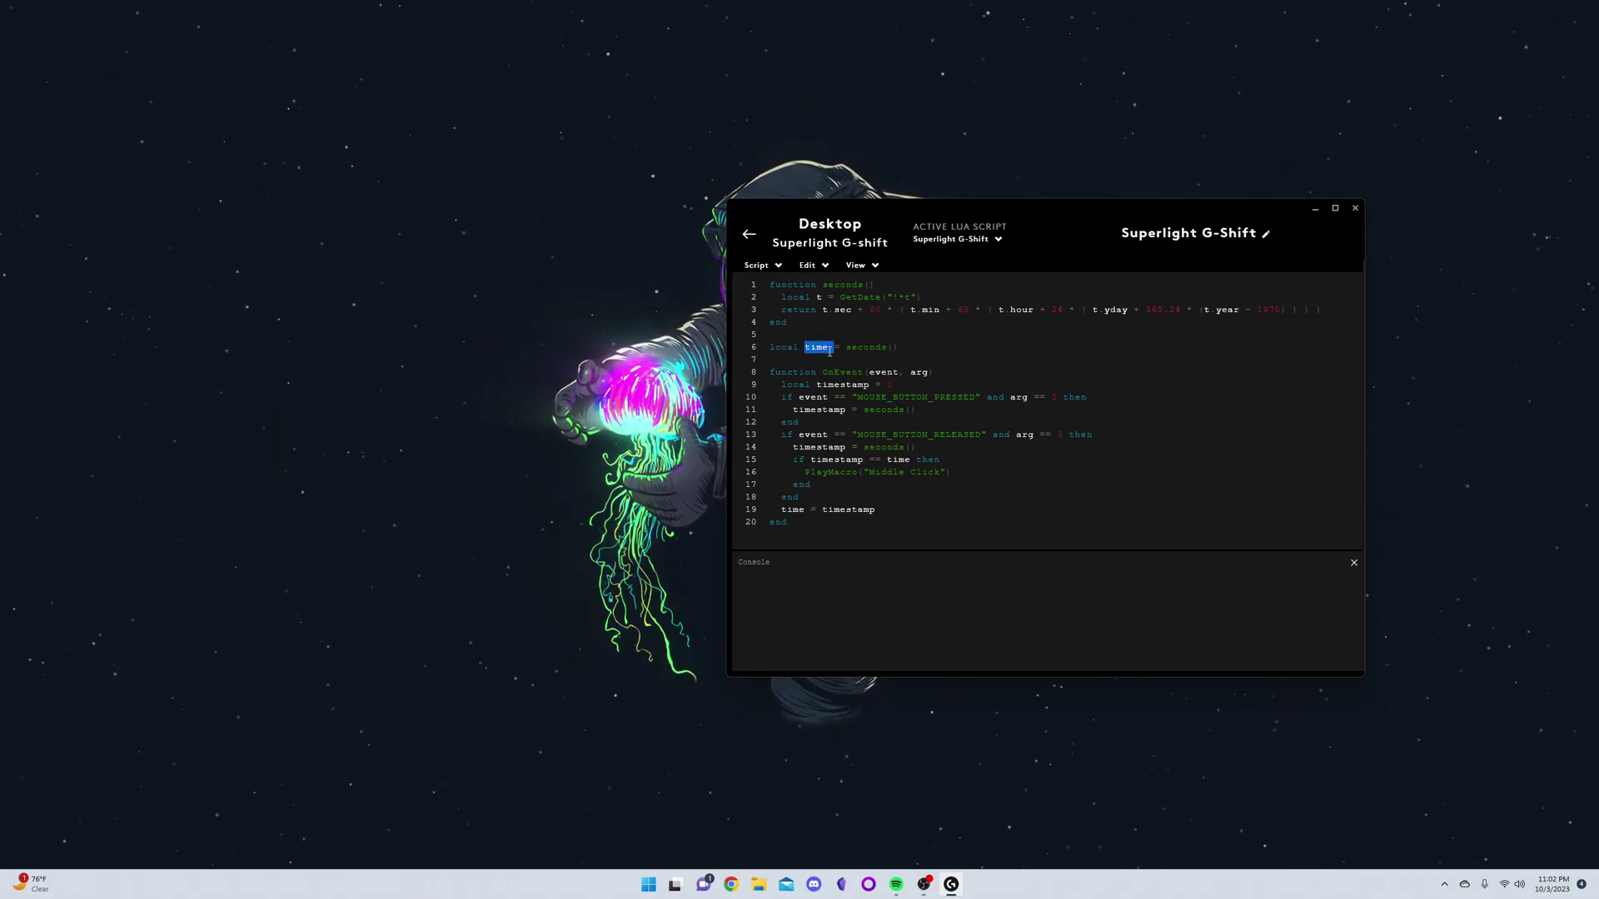
{"action": "left_click", "coordinate": [907, 345]}
{"action": "double_click", "coordinate": [820, 348]}
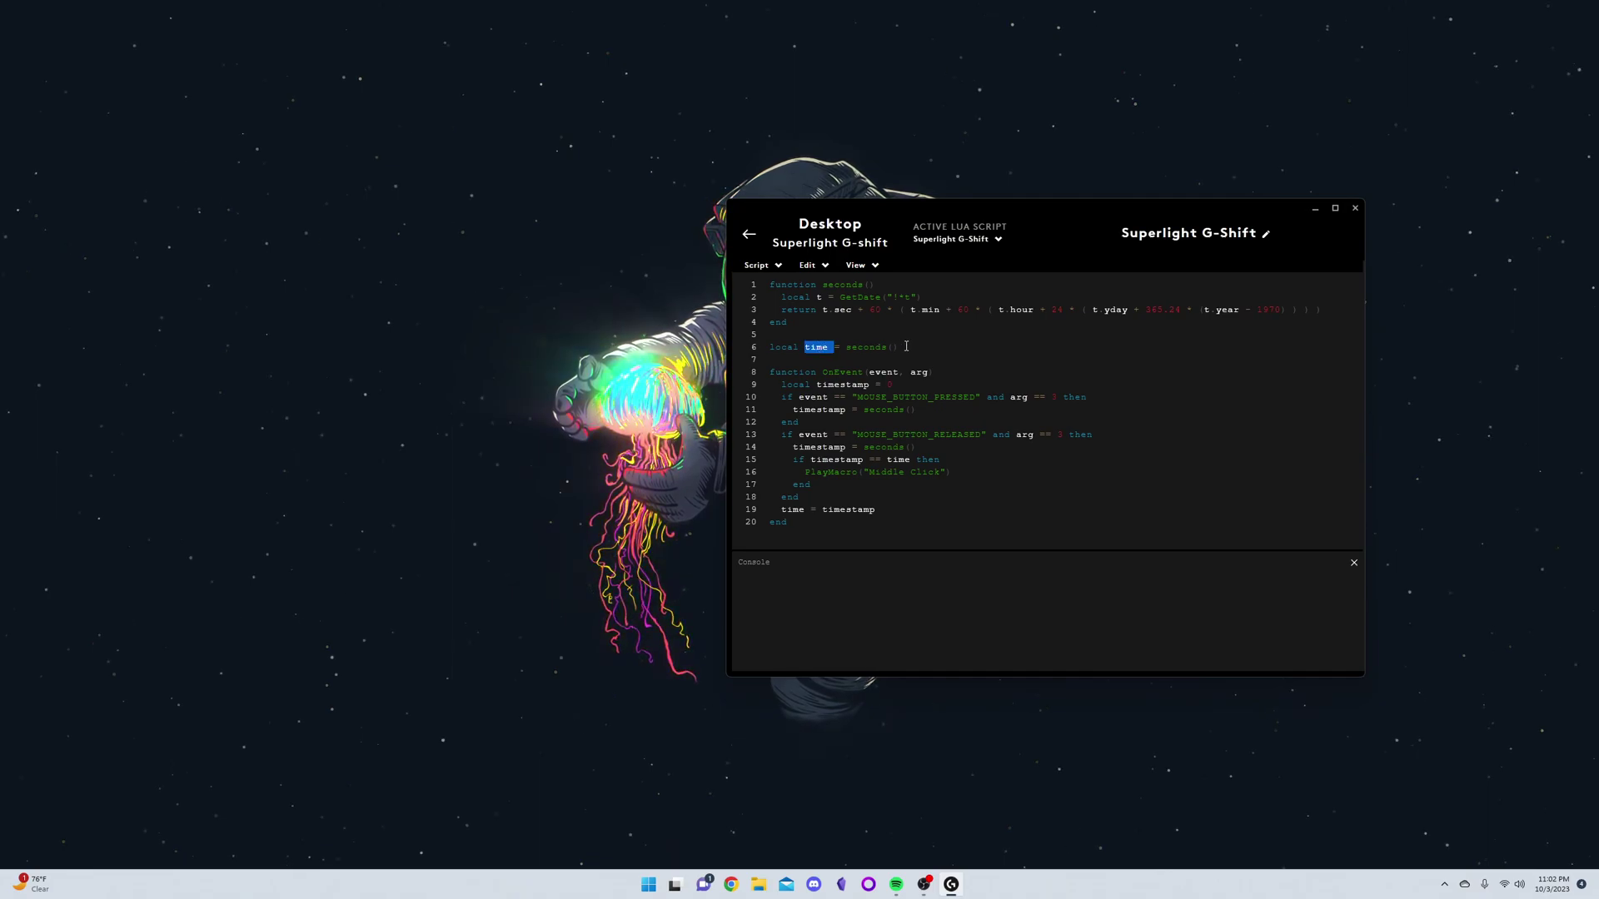
{"action": "left_click", "coordinate": [906, 347]}
Review the OnEvent function on line 8 and the timestamp variable on line 9.
{"action": "double_click", "coordinate": [847, 373]}
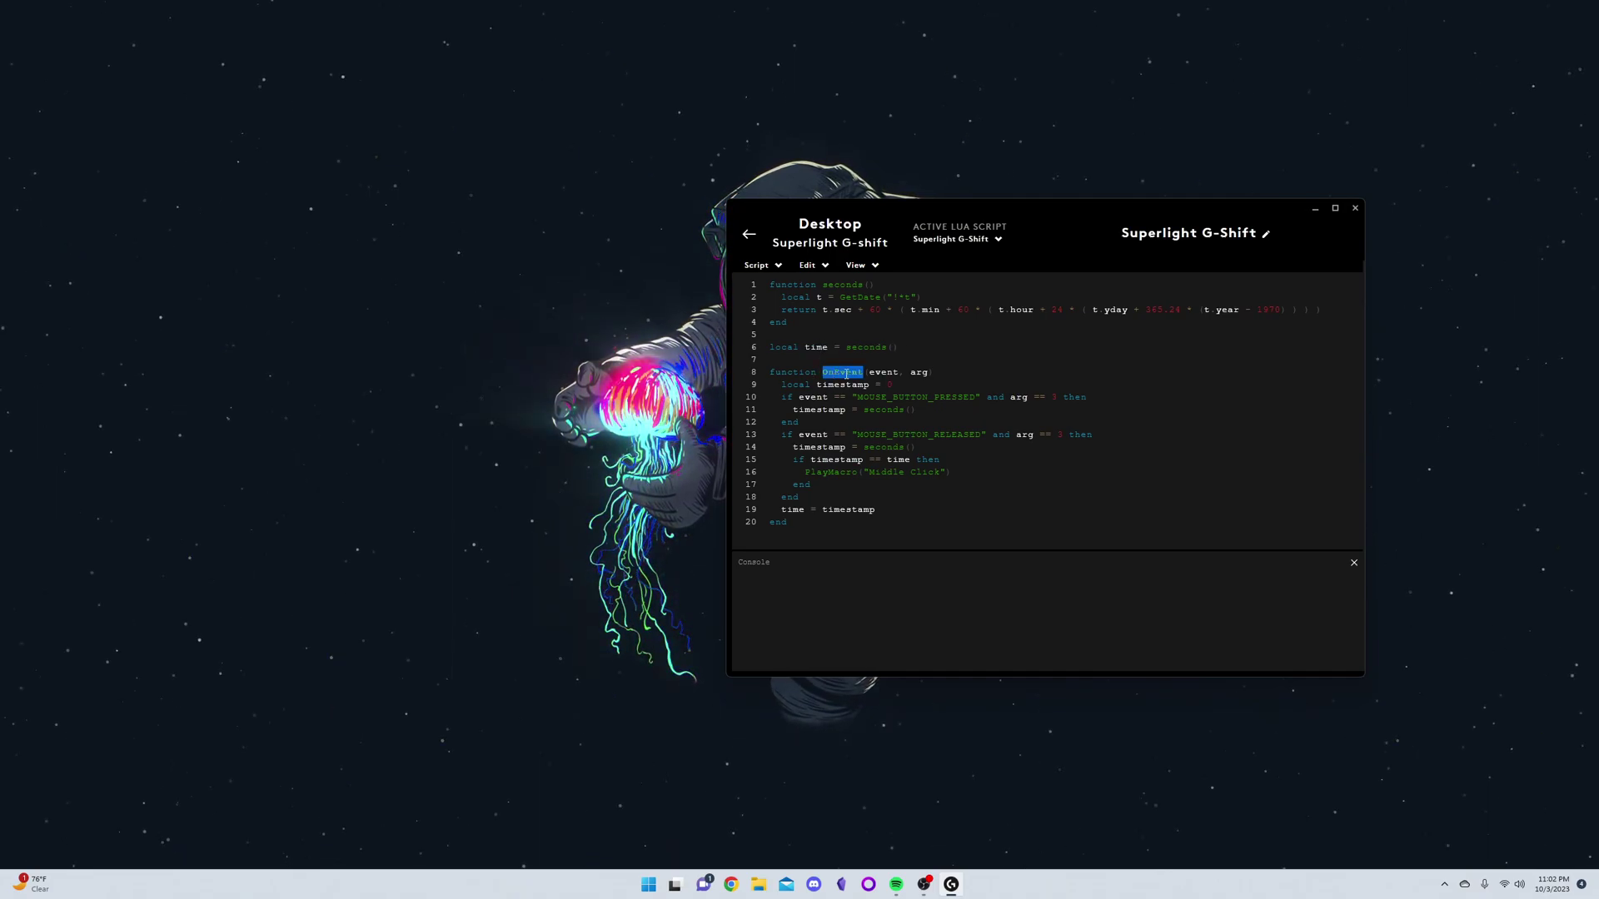
{"action": "left_click", "coordinate": [936, 375]}
{"action": "double_click", "coordinate": [840, 373]}
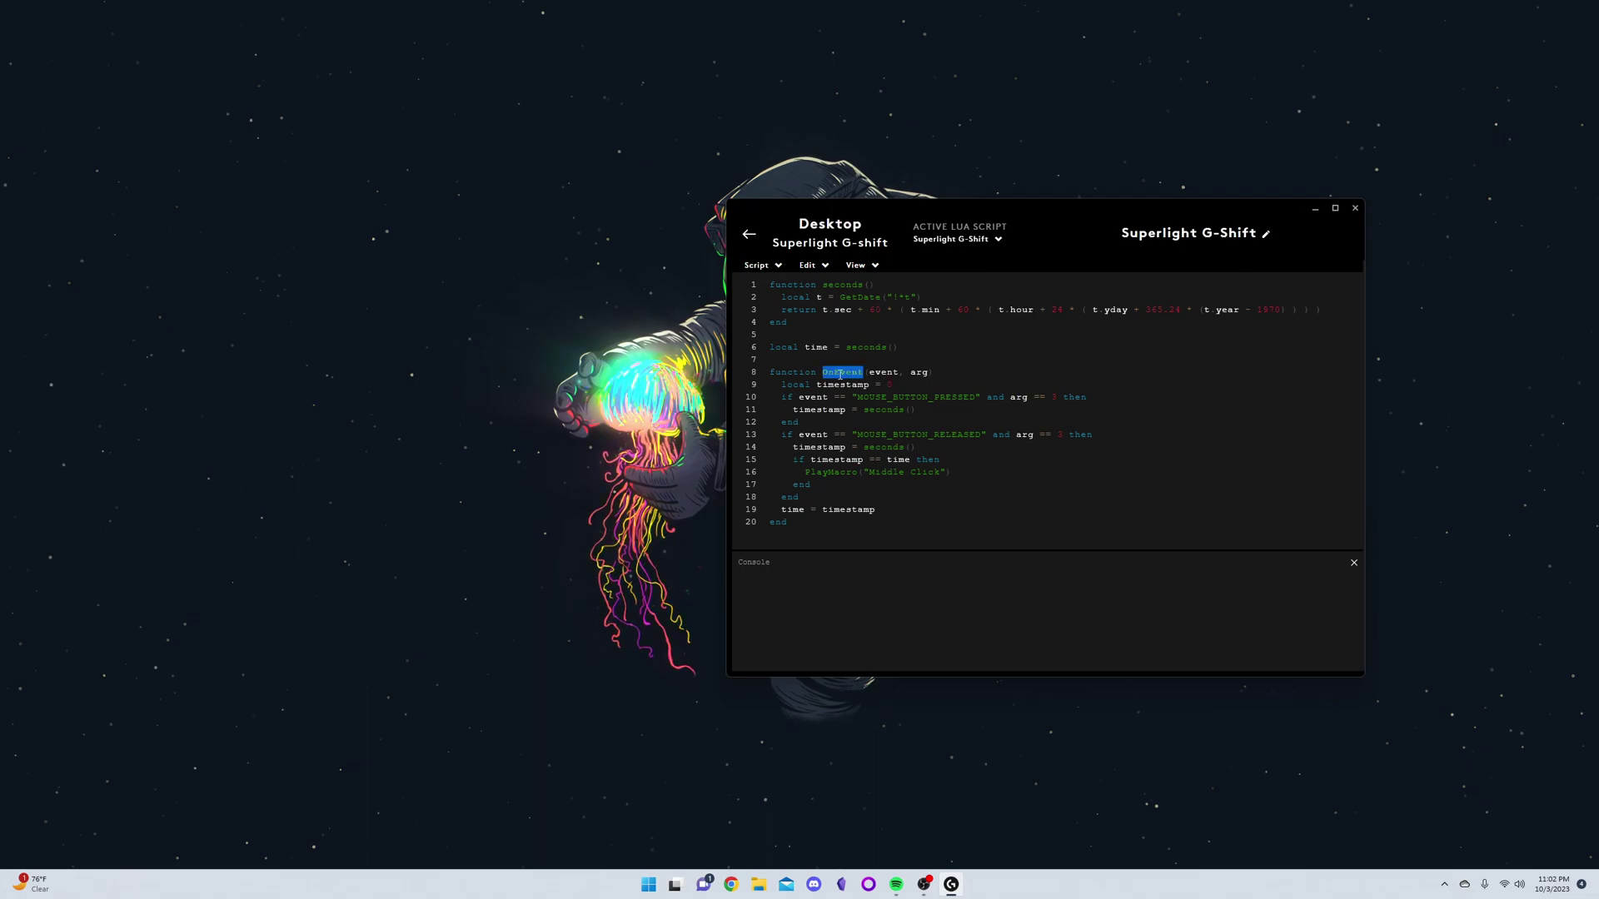
{"action": "left_click", "coordinate": [959, 375]}
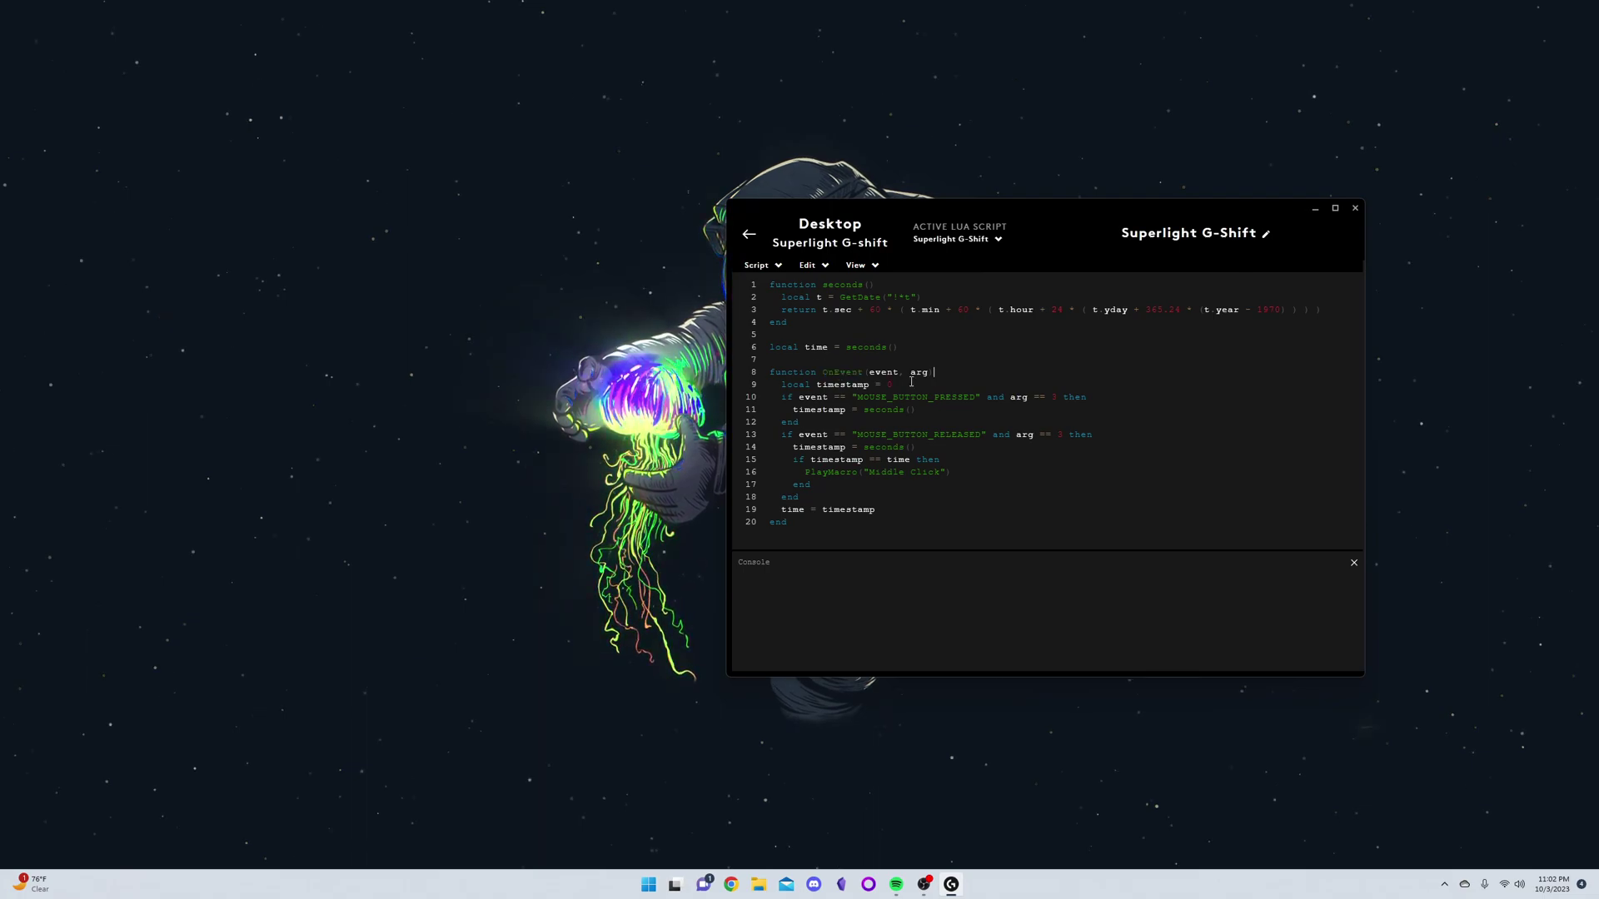
{"action": "double_click", "coordinate": [849, 384]}
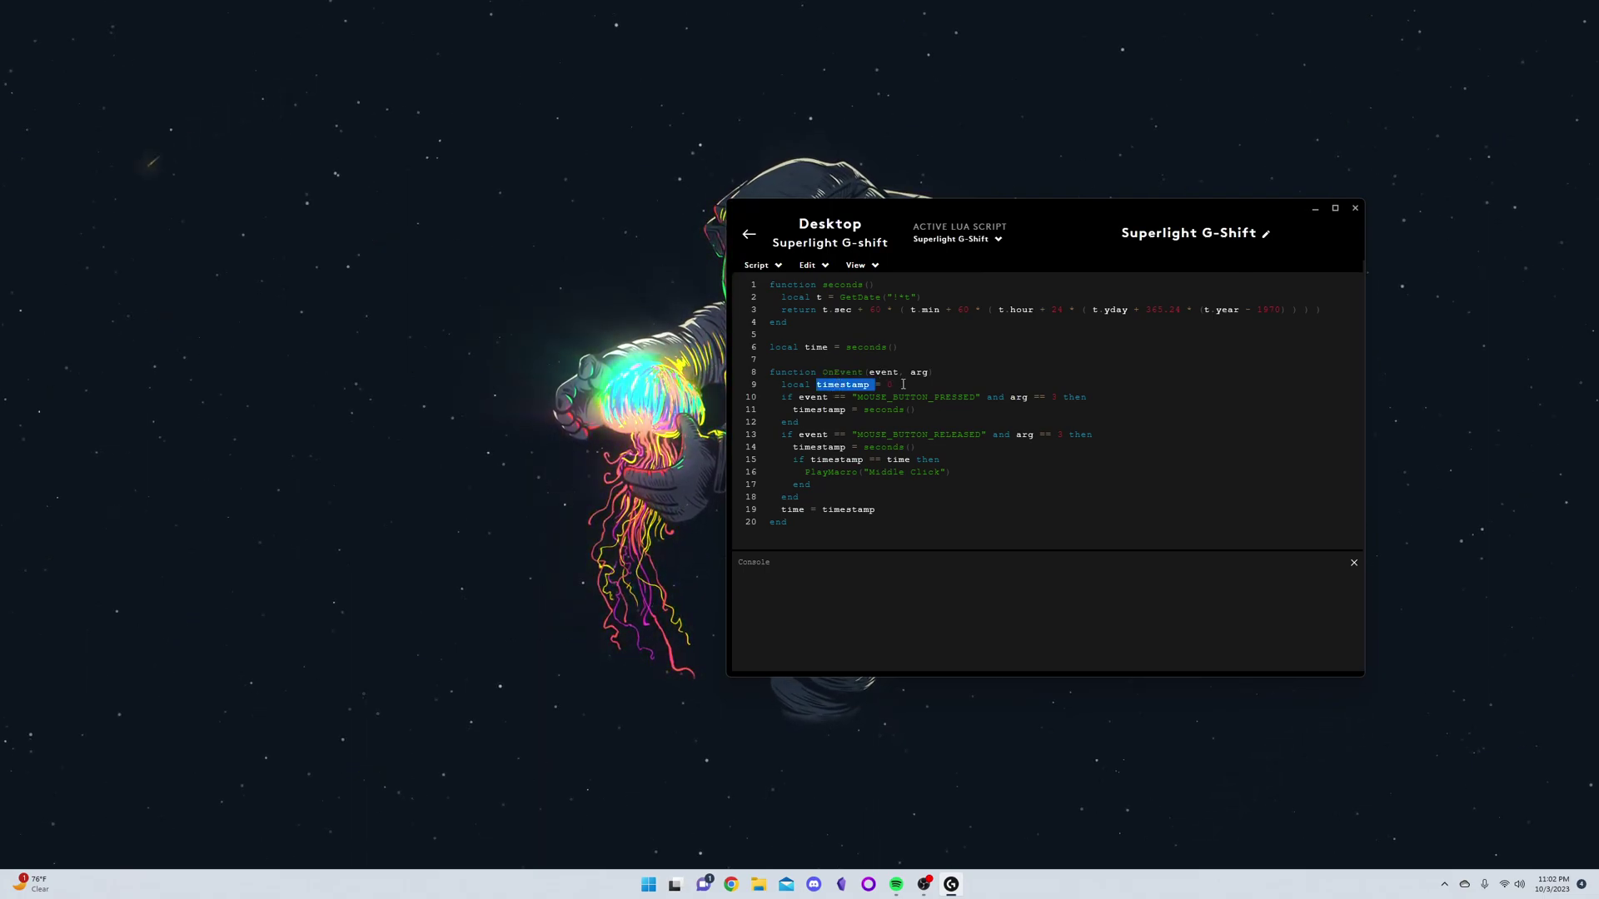
{"action": "key", "text": "End"}
Change line 10's MOUSE_BUTTON_PRESSED check from arg == 1 to arg == 3.
{"action": "double_click", "coordinate": [805, 398]}
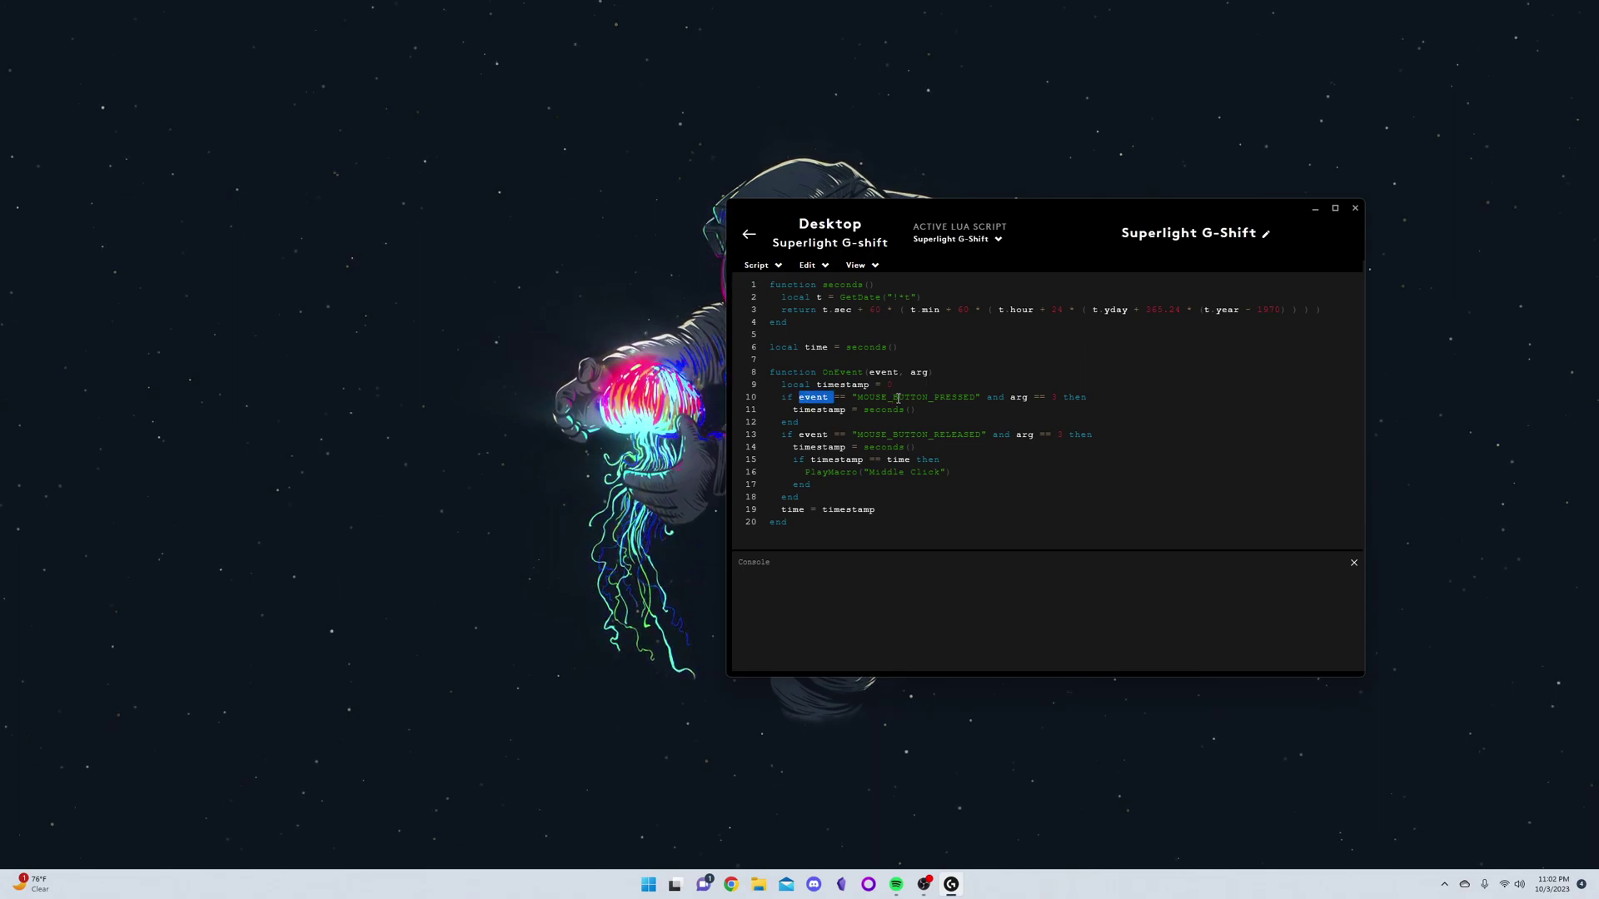
{"action": "double_click", "coordinate": [898, 398]}
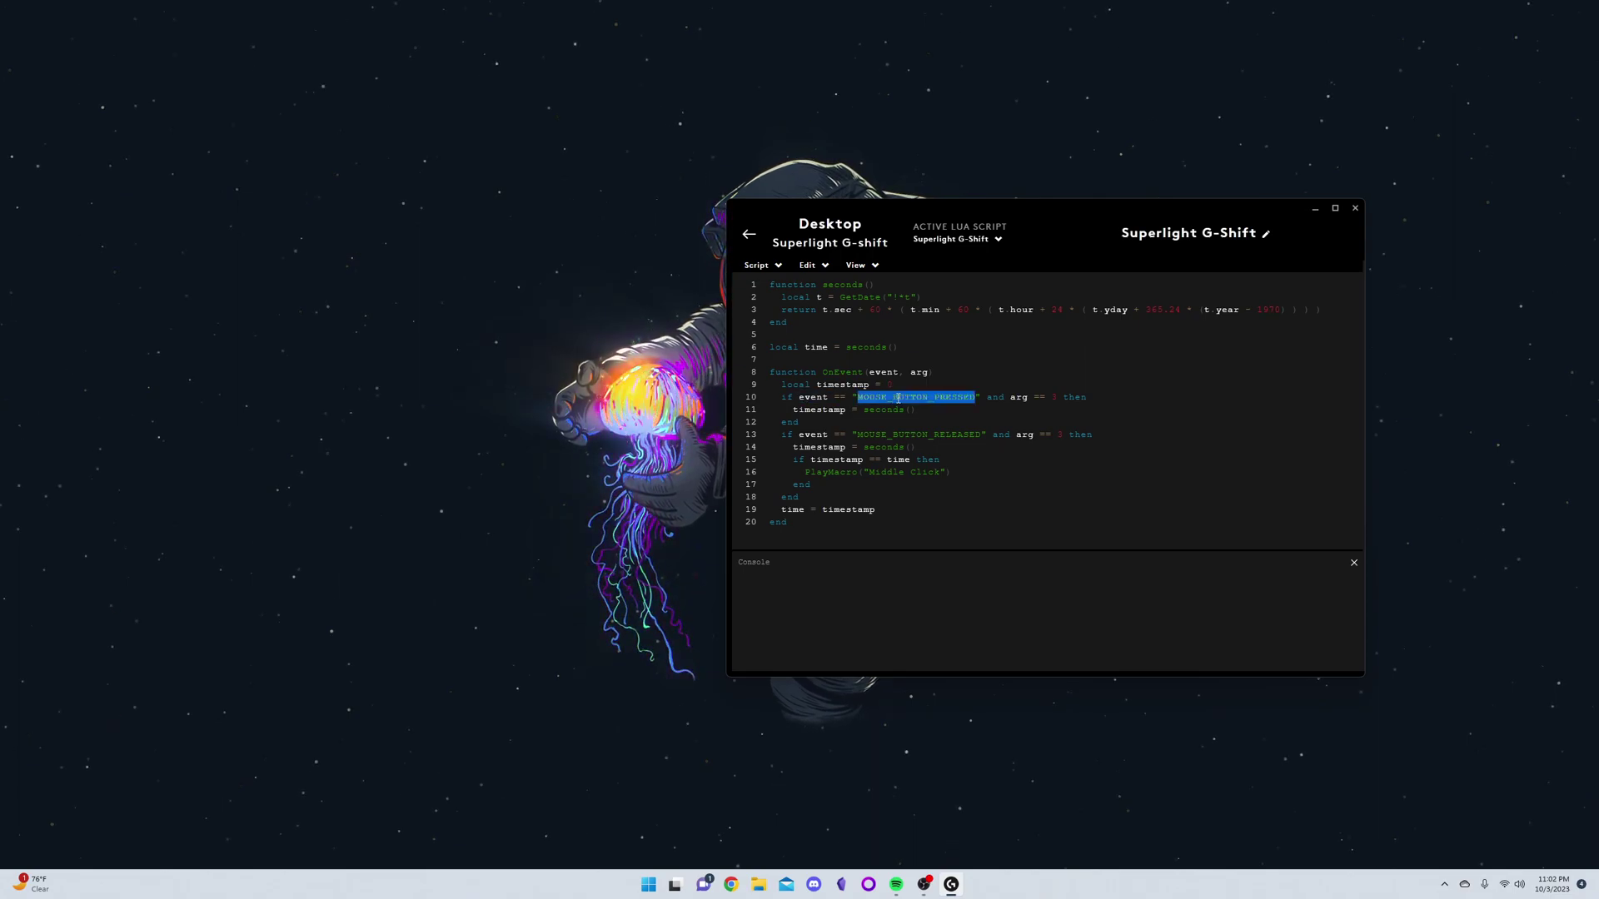
{"action": "double_click", "coordinate": [1055, 397]}
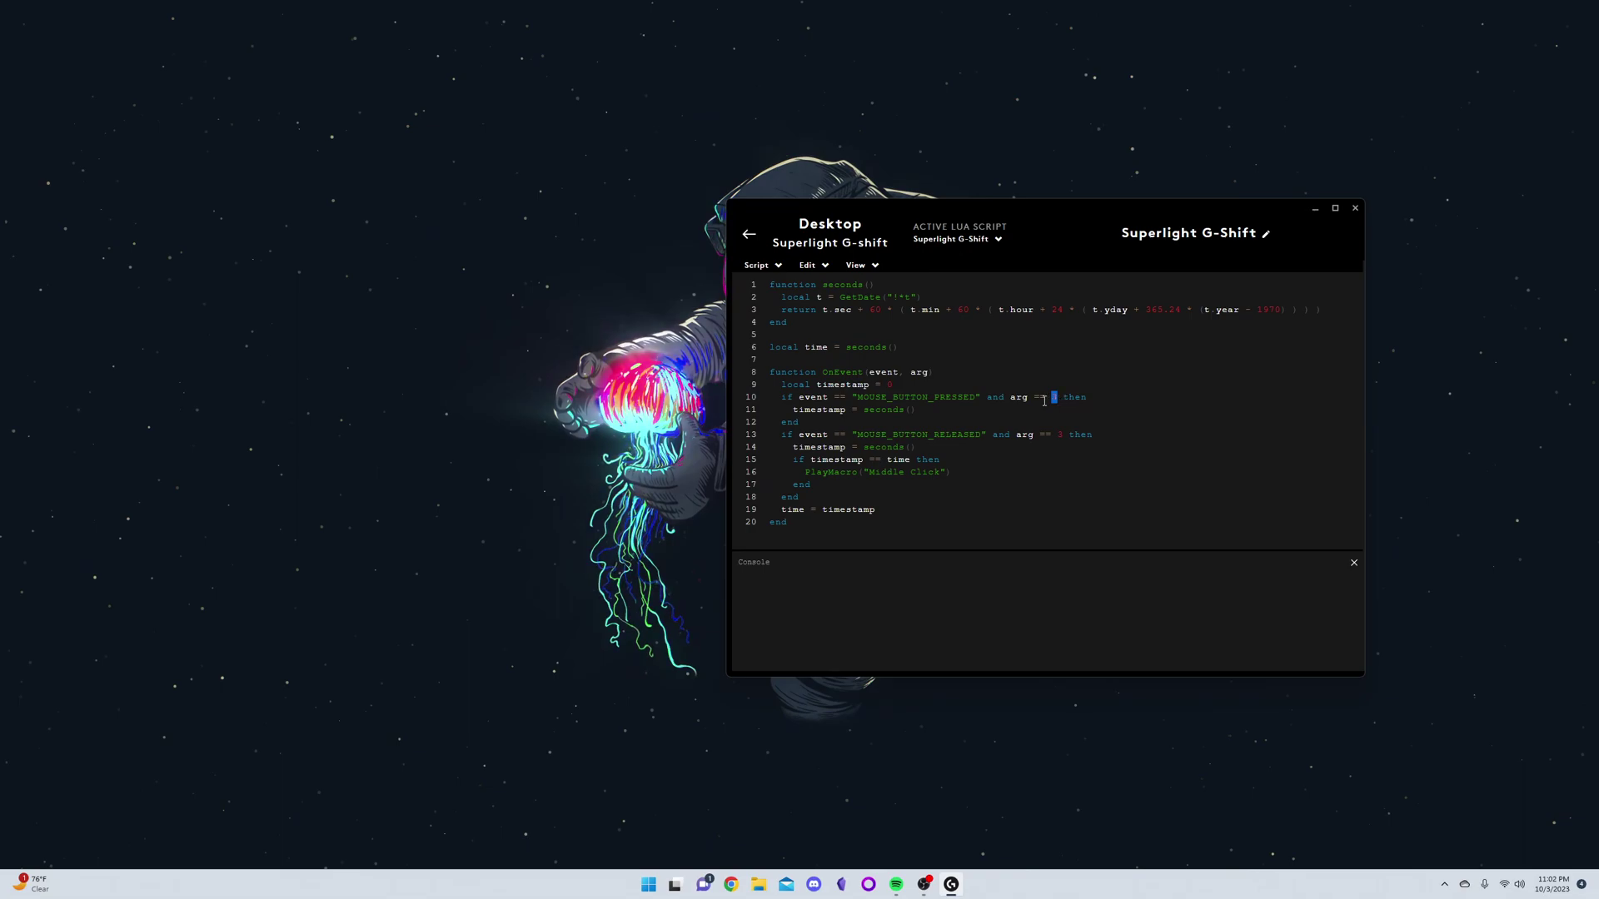
{"action": "type", "text": "3"}
{"action": "left_click_drag", "start_coordinate": [927, 409], "coordinate": [792, 410]}
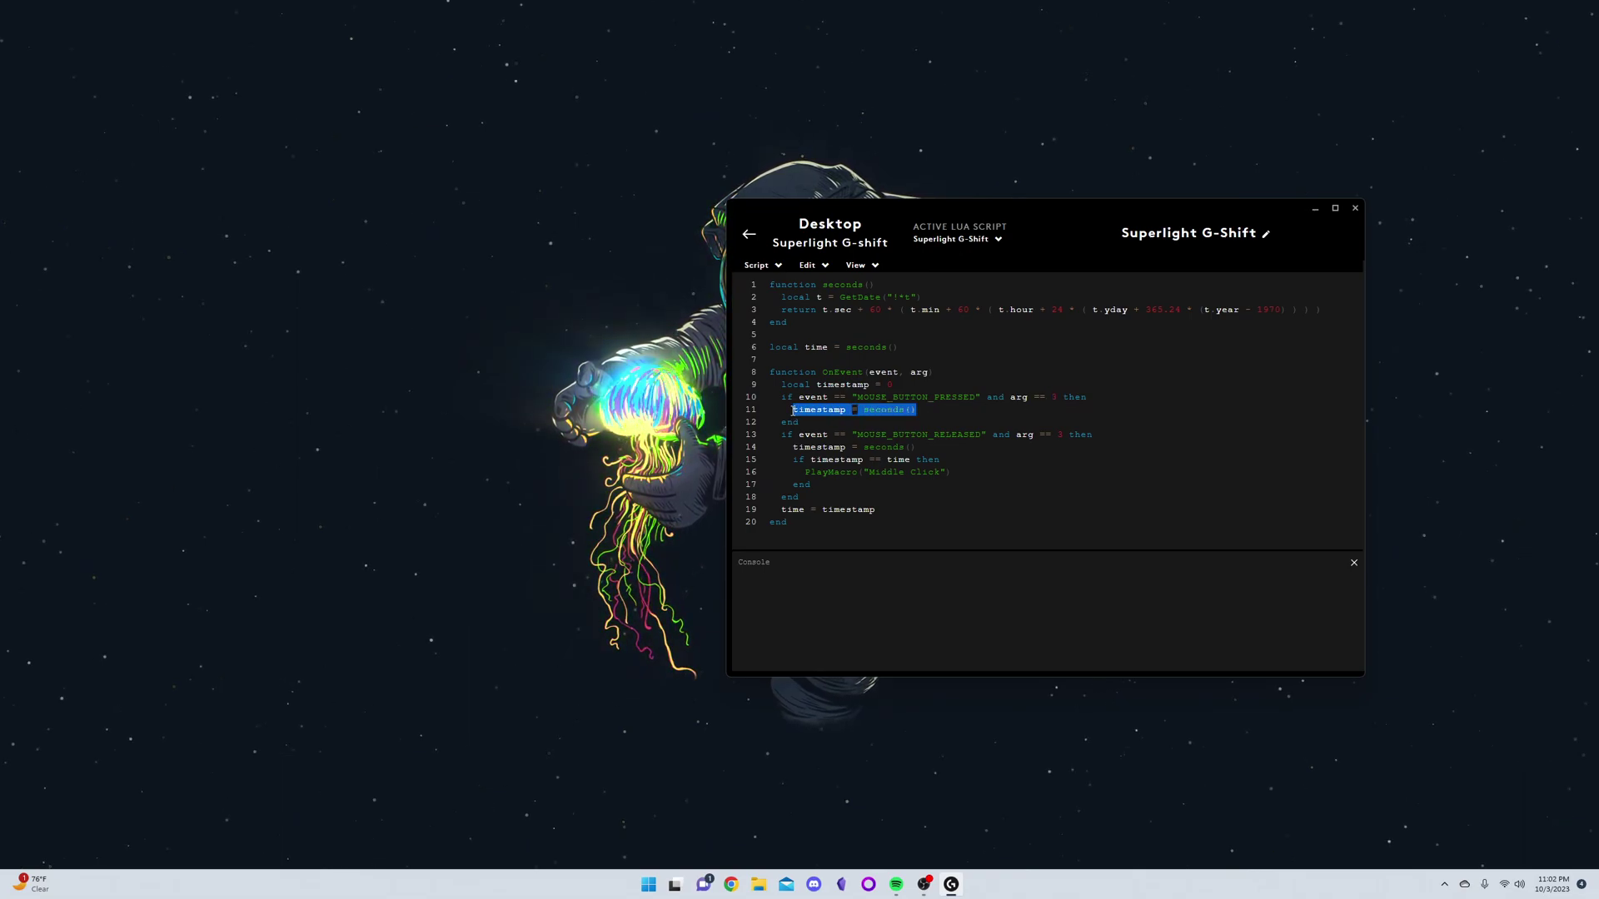
{"action": "left_click", "coordinate": [944, 413]}
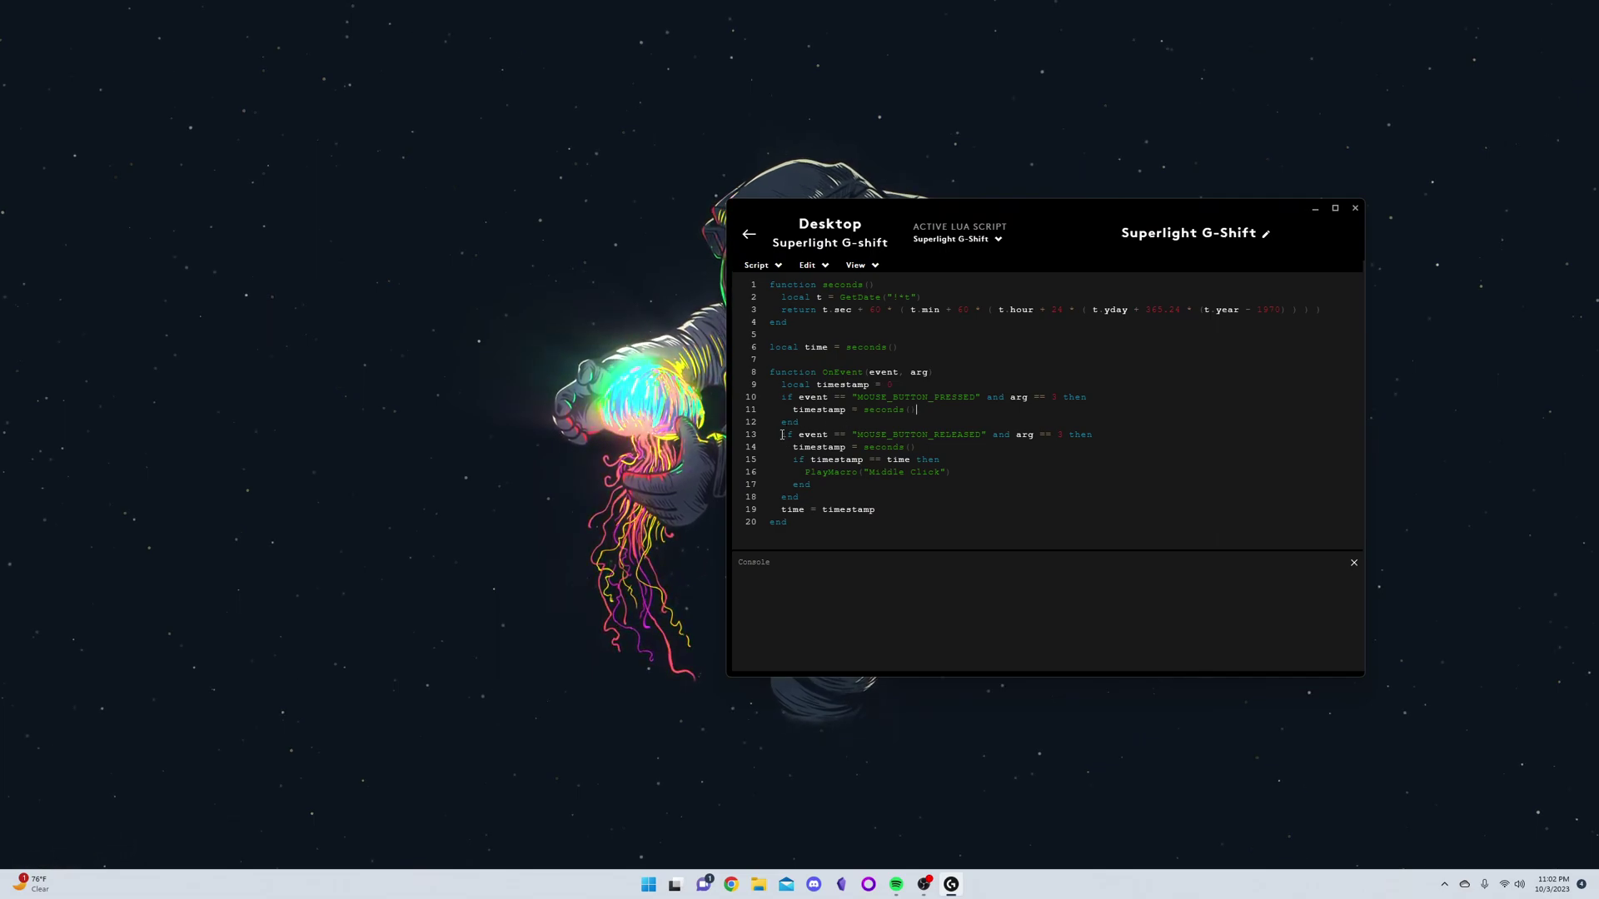
{"action": "double_click", "coordinate": [886, 434]}
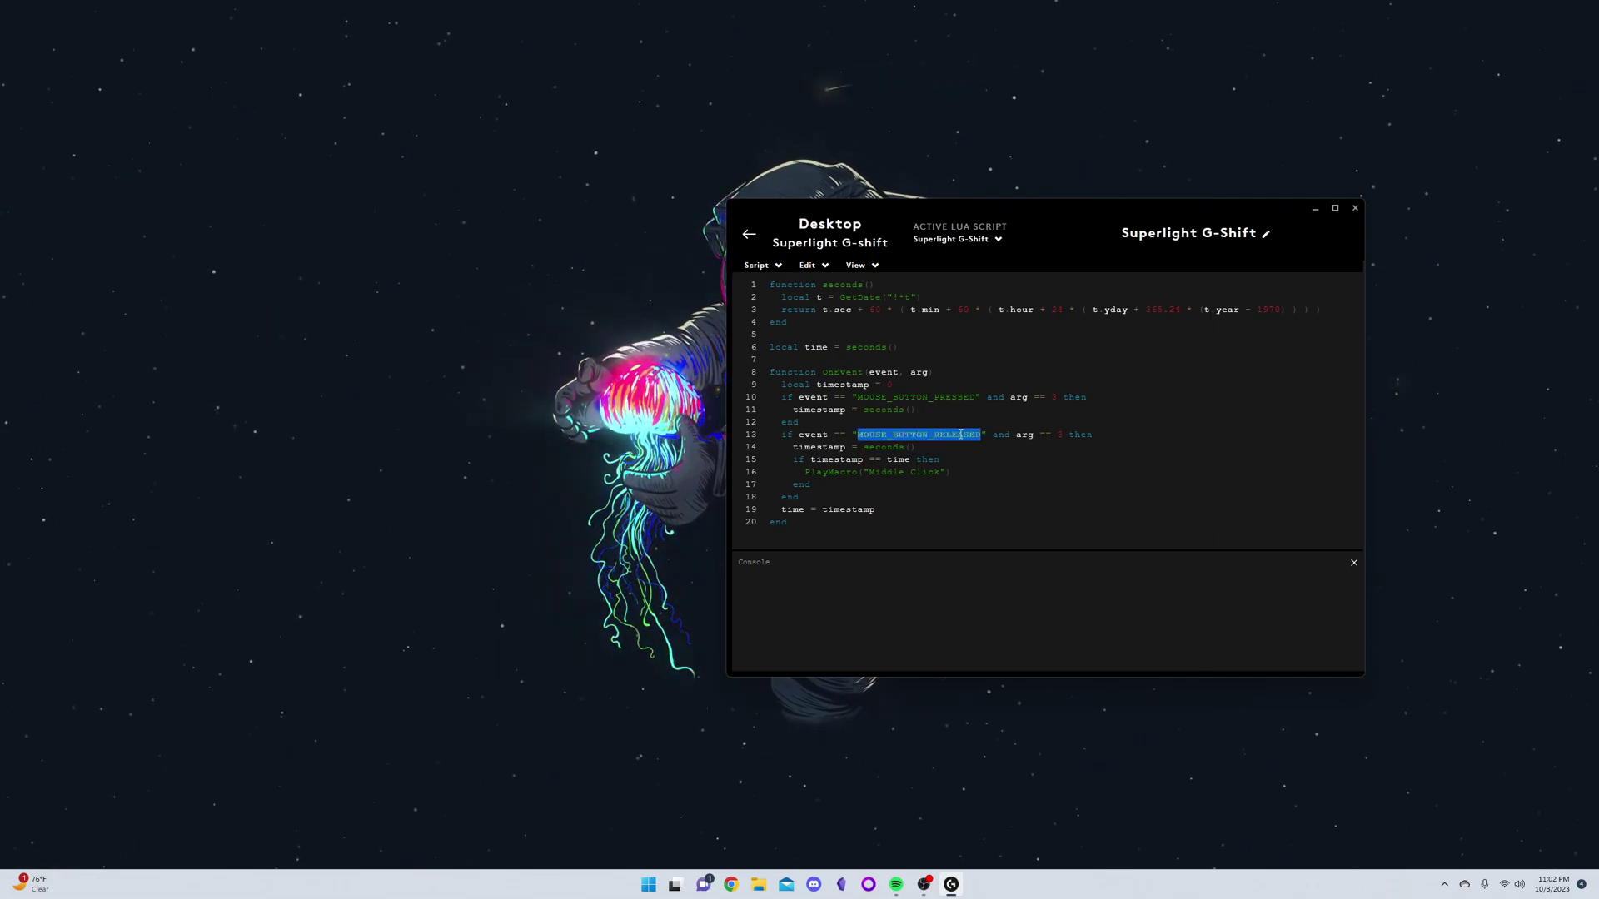
{"action": "double_click", "coordinate": [877, 447]}
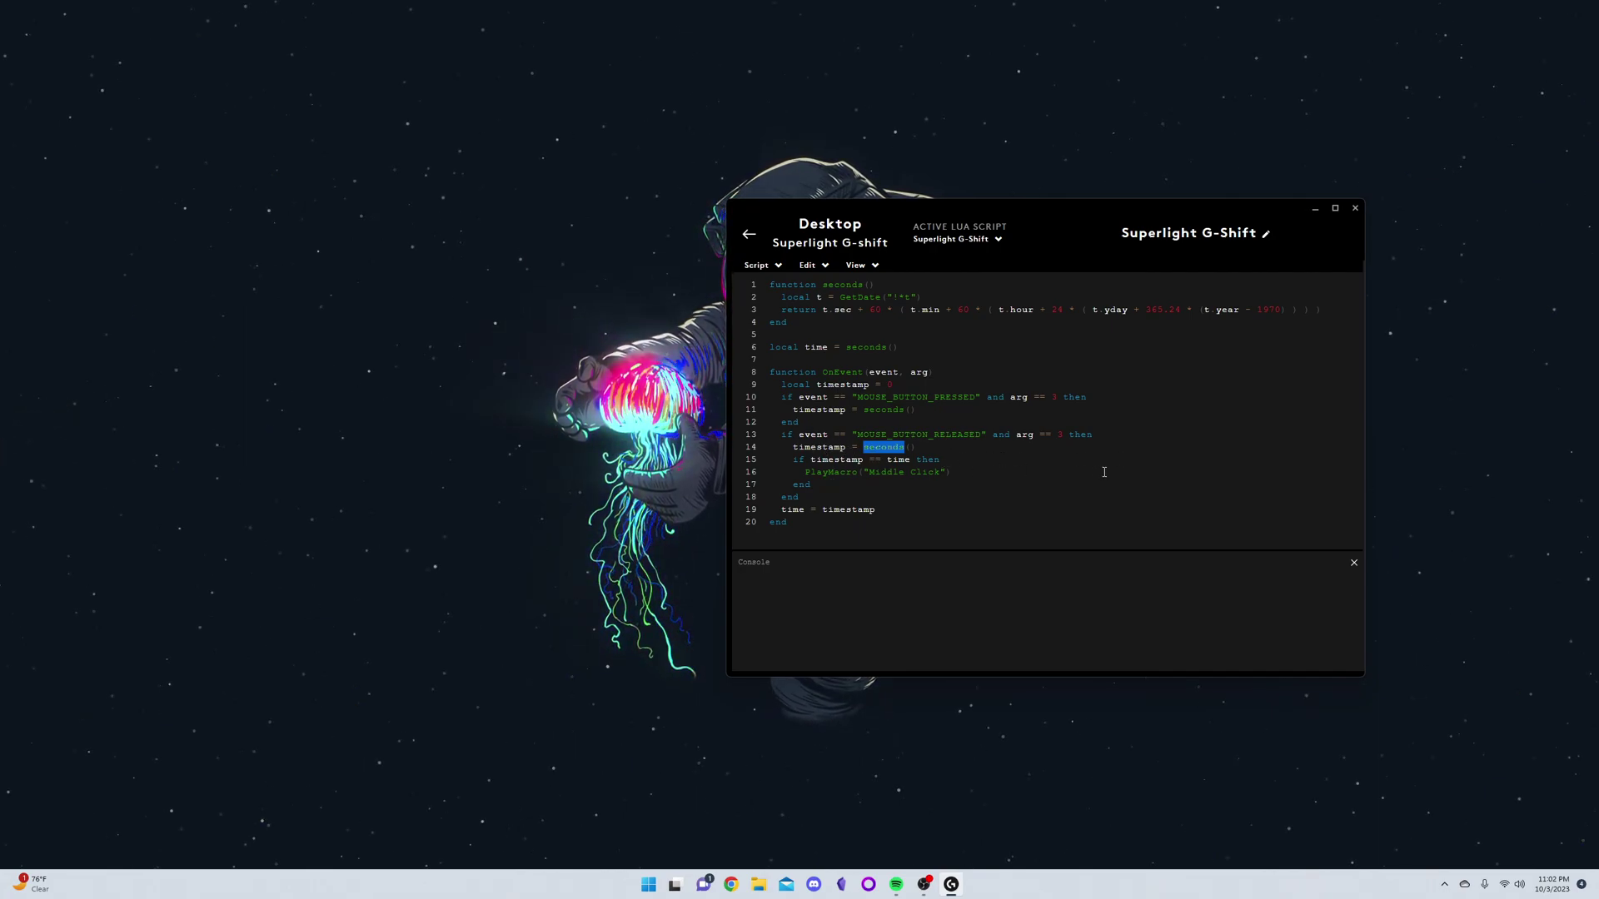
{"action": "double_click", "coordinate": [792, 510]}
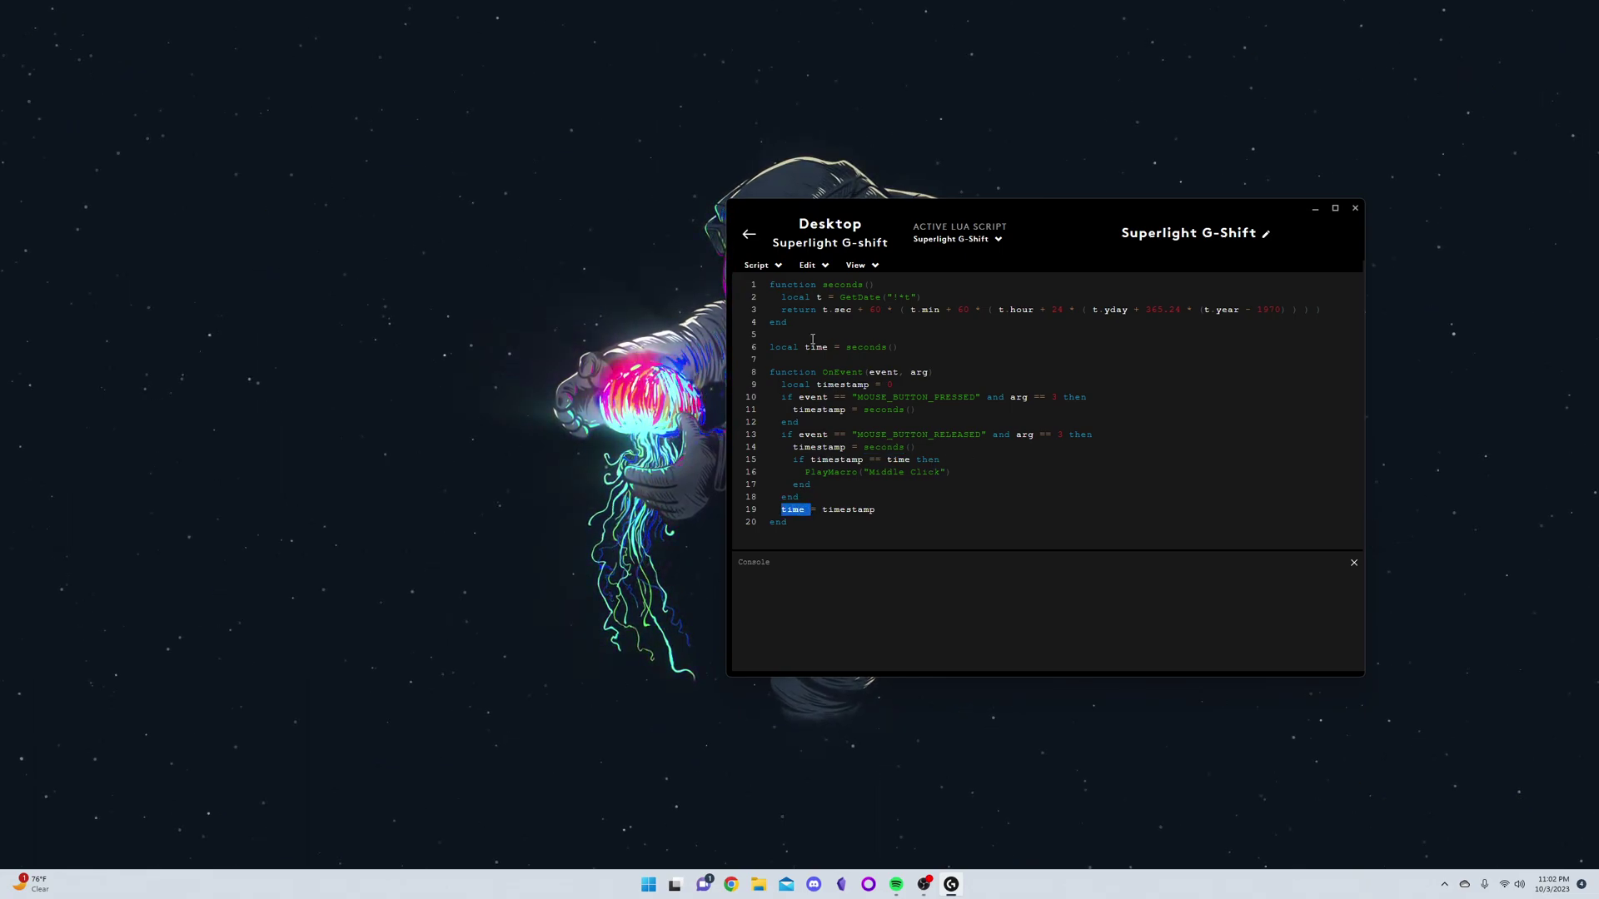
{"action": "double_click", "coordinate": [849, 508]}
{"action": "left_click", "coordinate": [927, 411]}
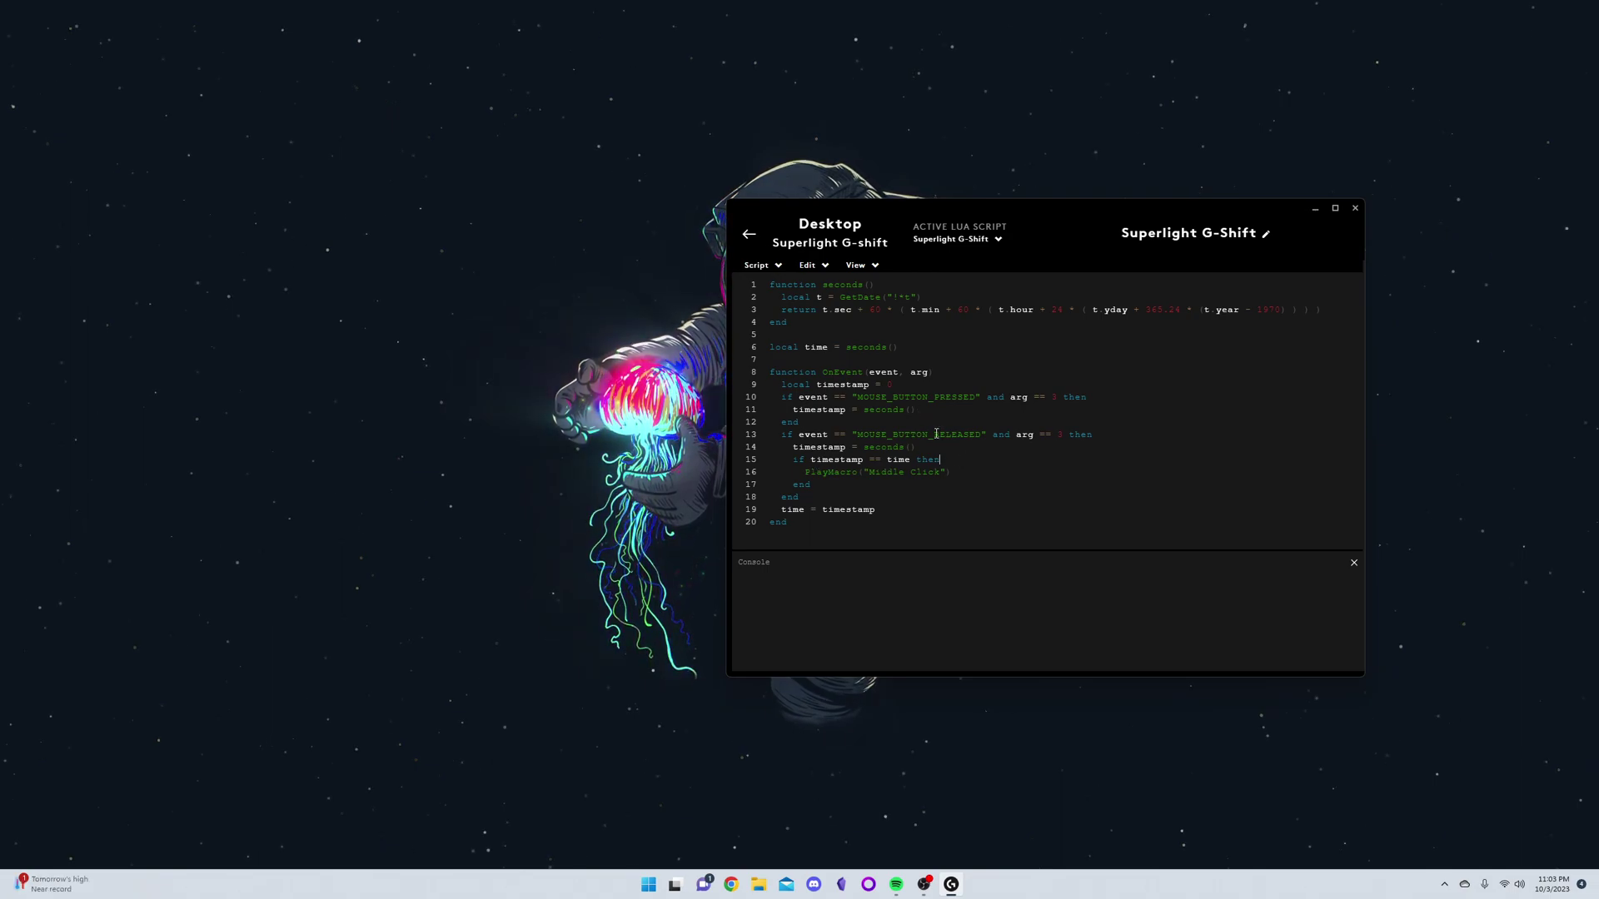
{"action": "double_click", "coordinate": [837, 461]}
{"action": "double_click", "coordinate": [894, 461]}
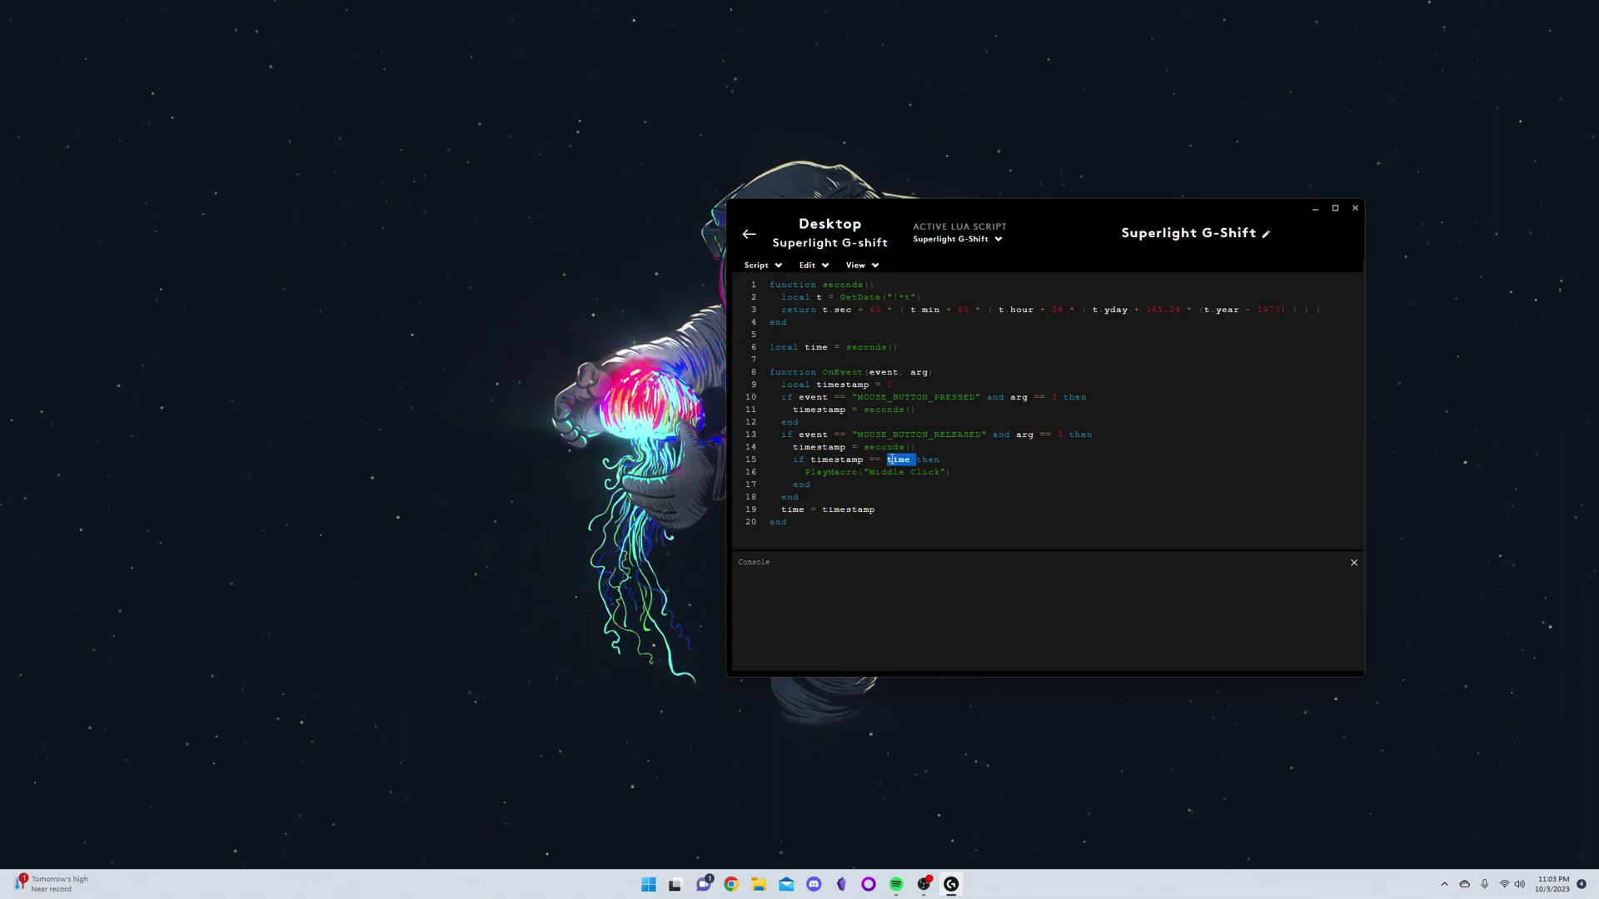
{"action": "left_click", "coordinate": [895, 461]}
{"action": "double_click", "coordinate": [839, 461]}
{"action": "left_click", "coordinate": [841, 460]}
{"action": "double_click", "coordinate": [844, 461]}
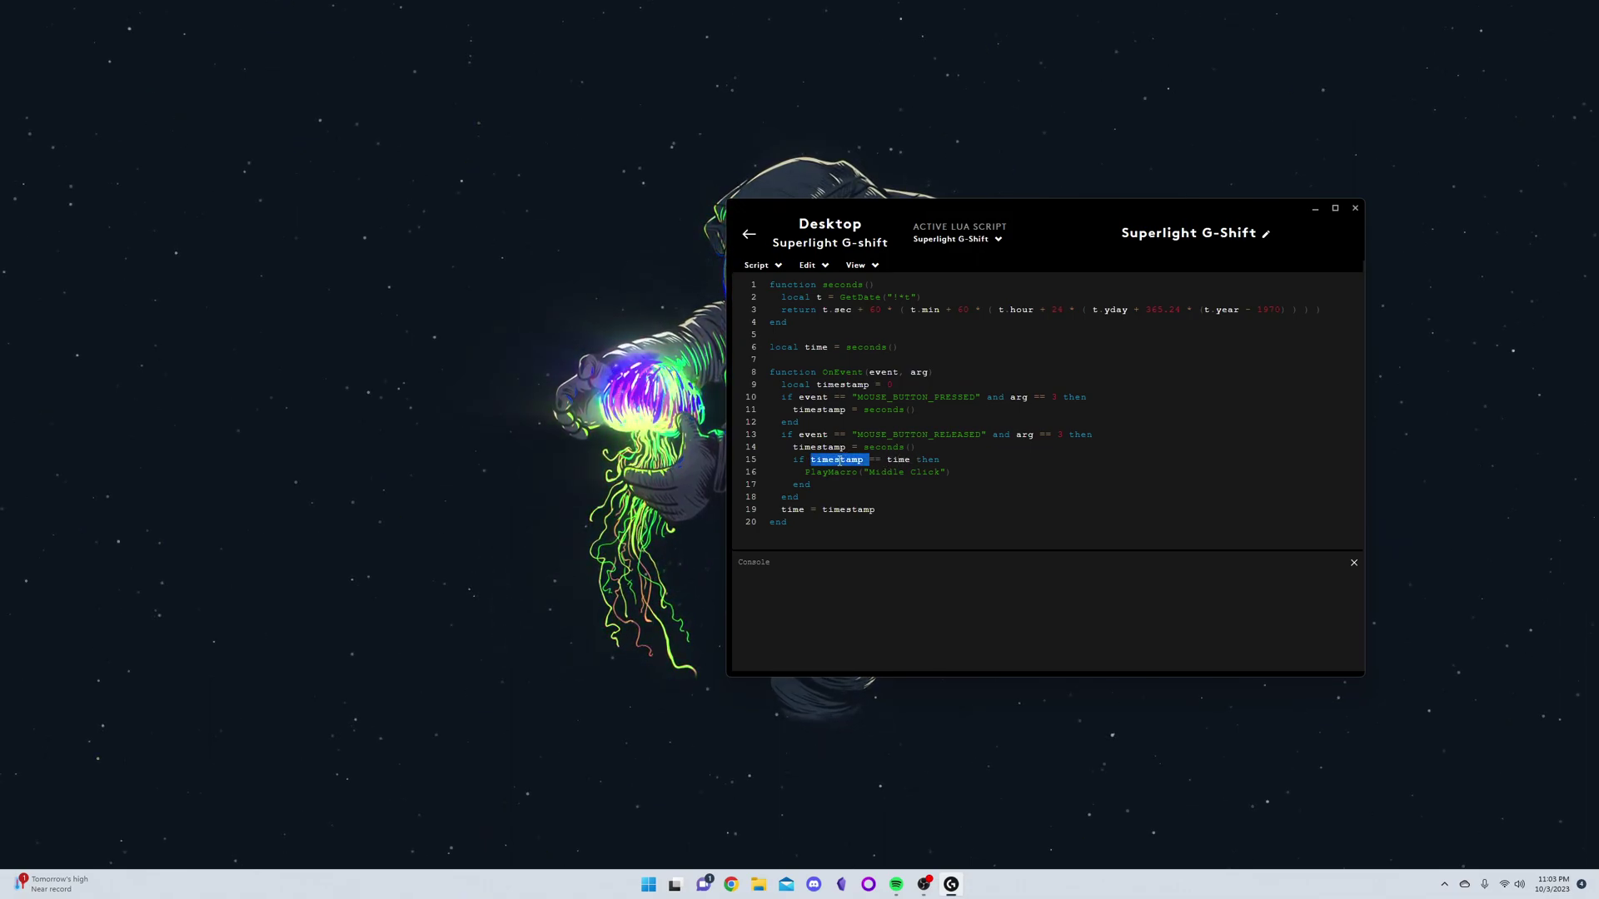
{"action": "left_click", "coordinate": [898, 461]}
{"action": "double_click", "coordinate": [898, 460]}
{"action": "left_click", "coordinate": [844, 460]}
{"action": "double_click", "coordinate": [844, 460]}
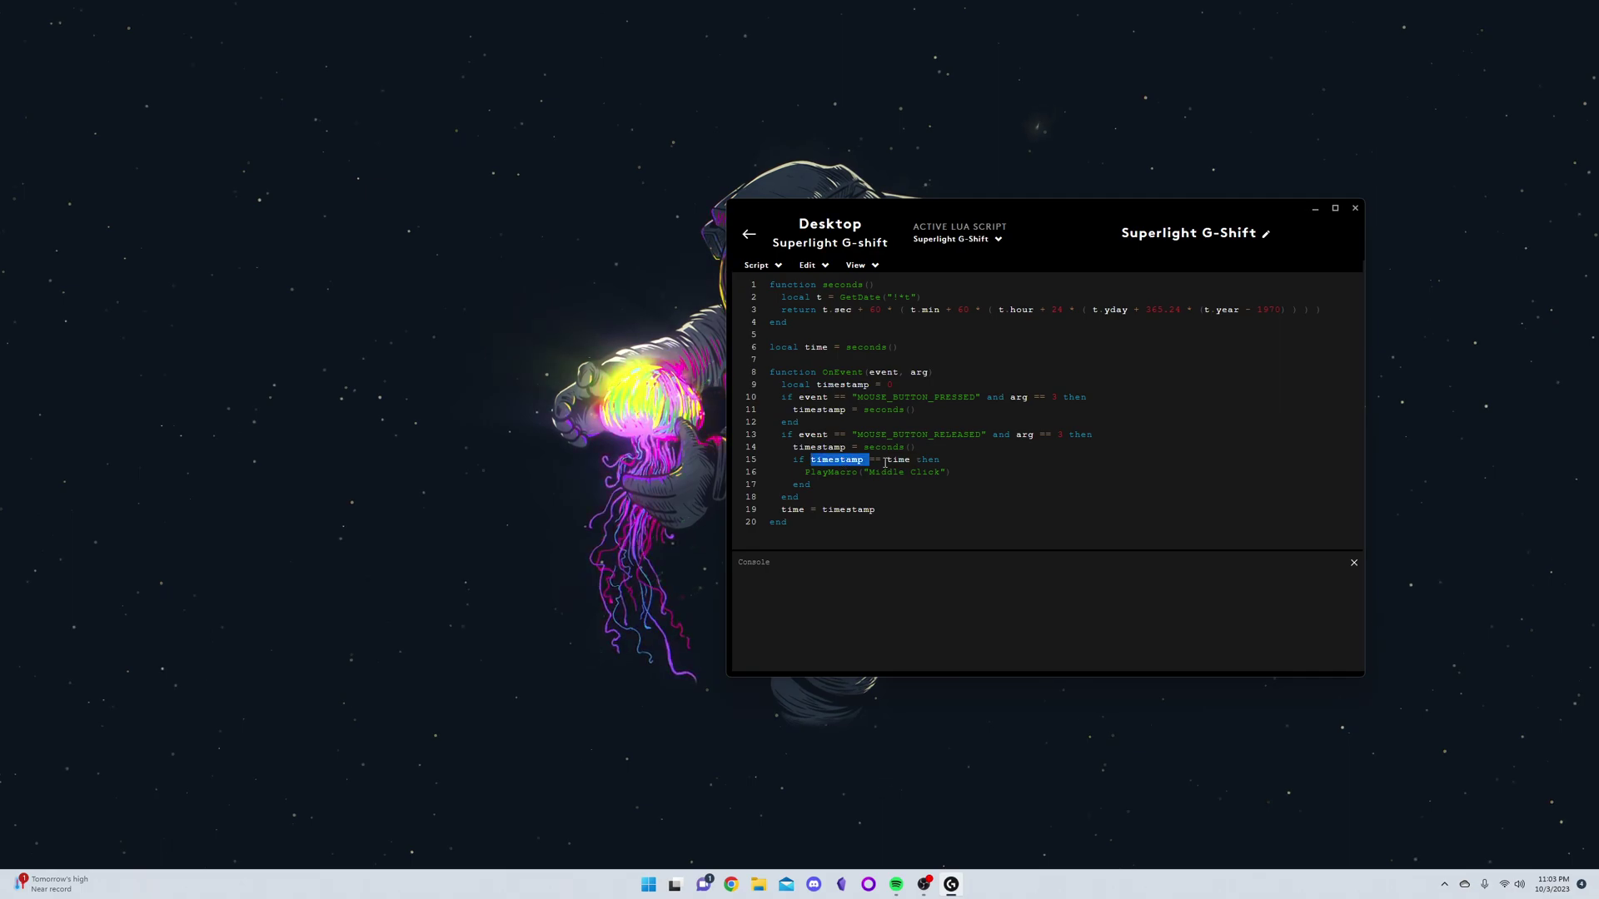
{"action": "left_click", "coordinate": [890, 460]}
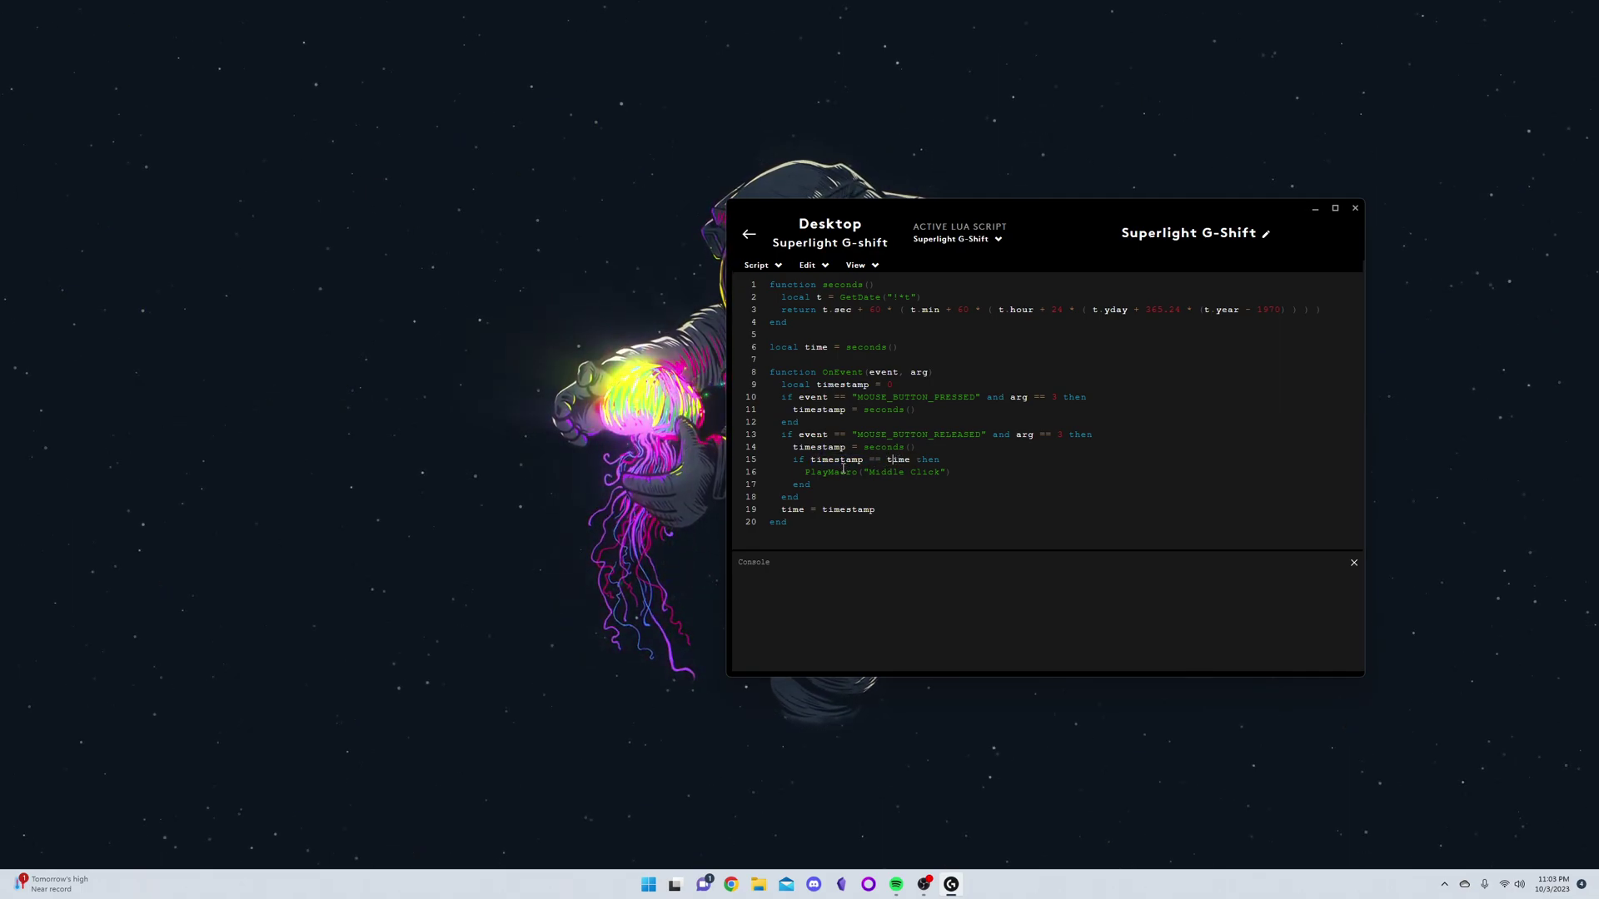
{"action": "left_click_drag", "start_coordinate": [863, 472], "coordinate": [948, 473]}
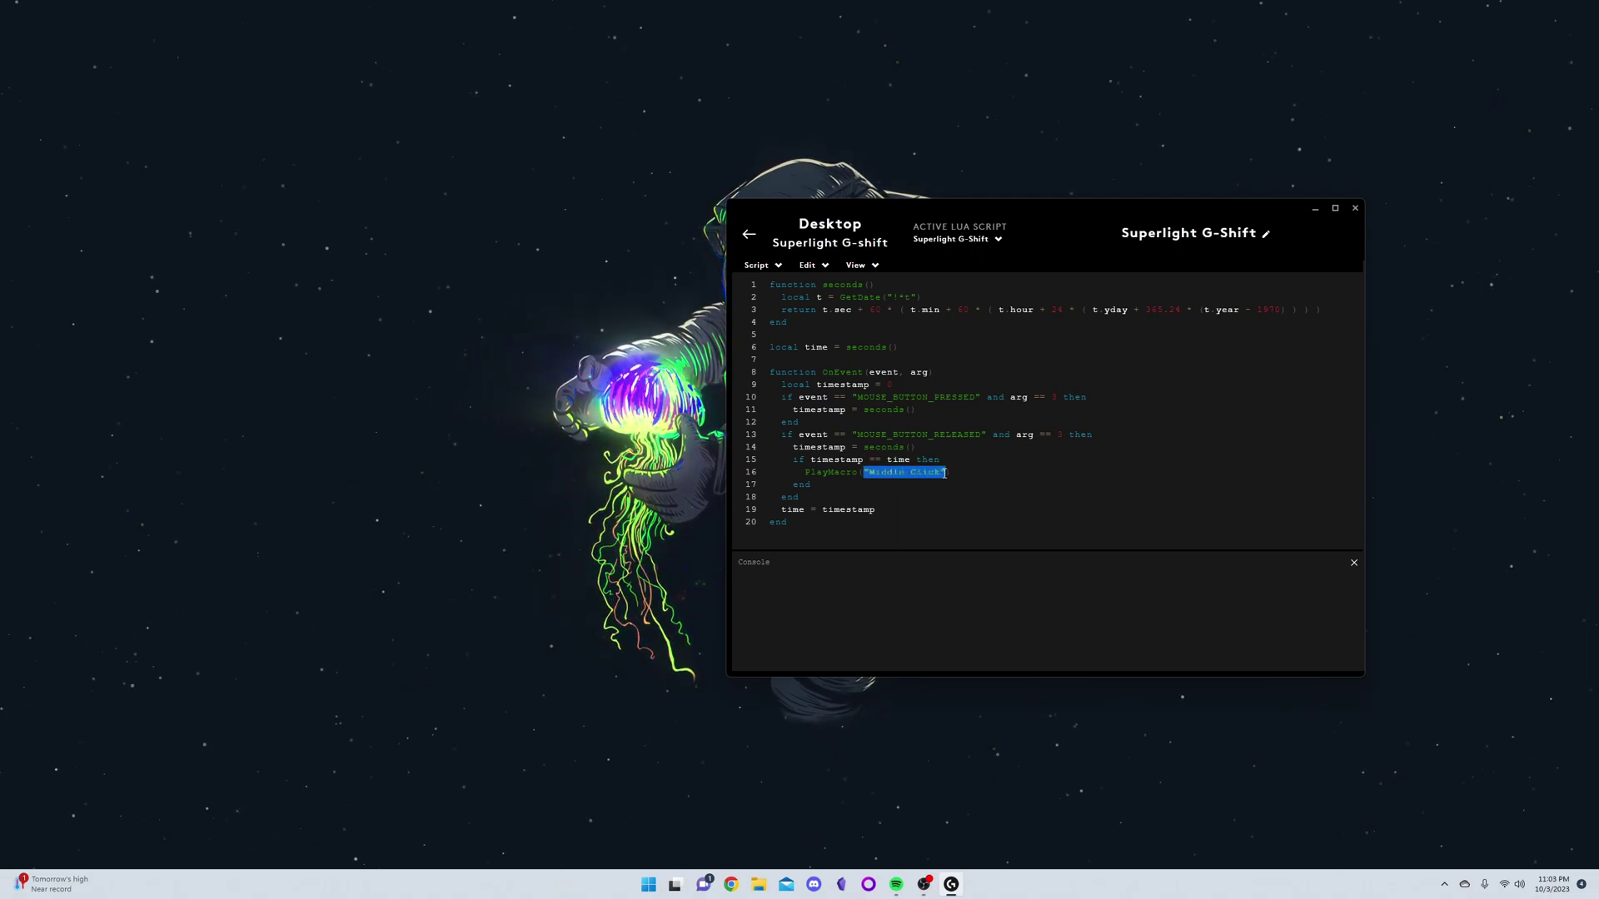
{"action": "left_click", "coordinate": [957, 473]}
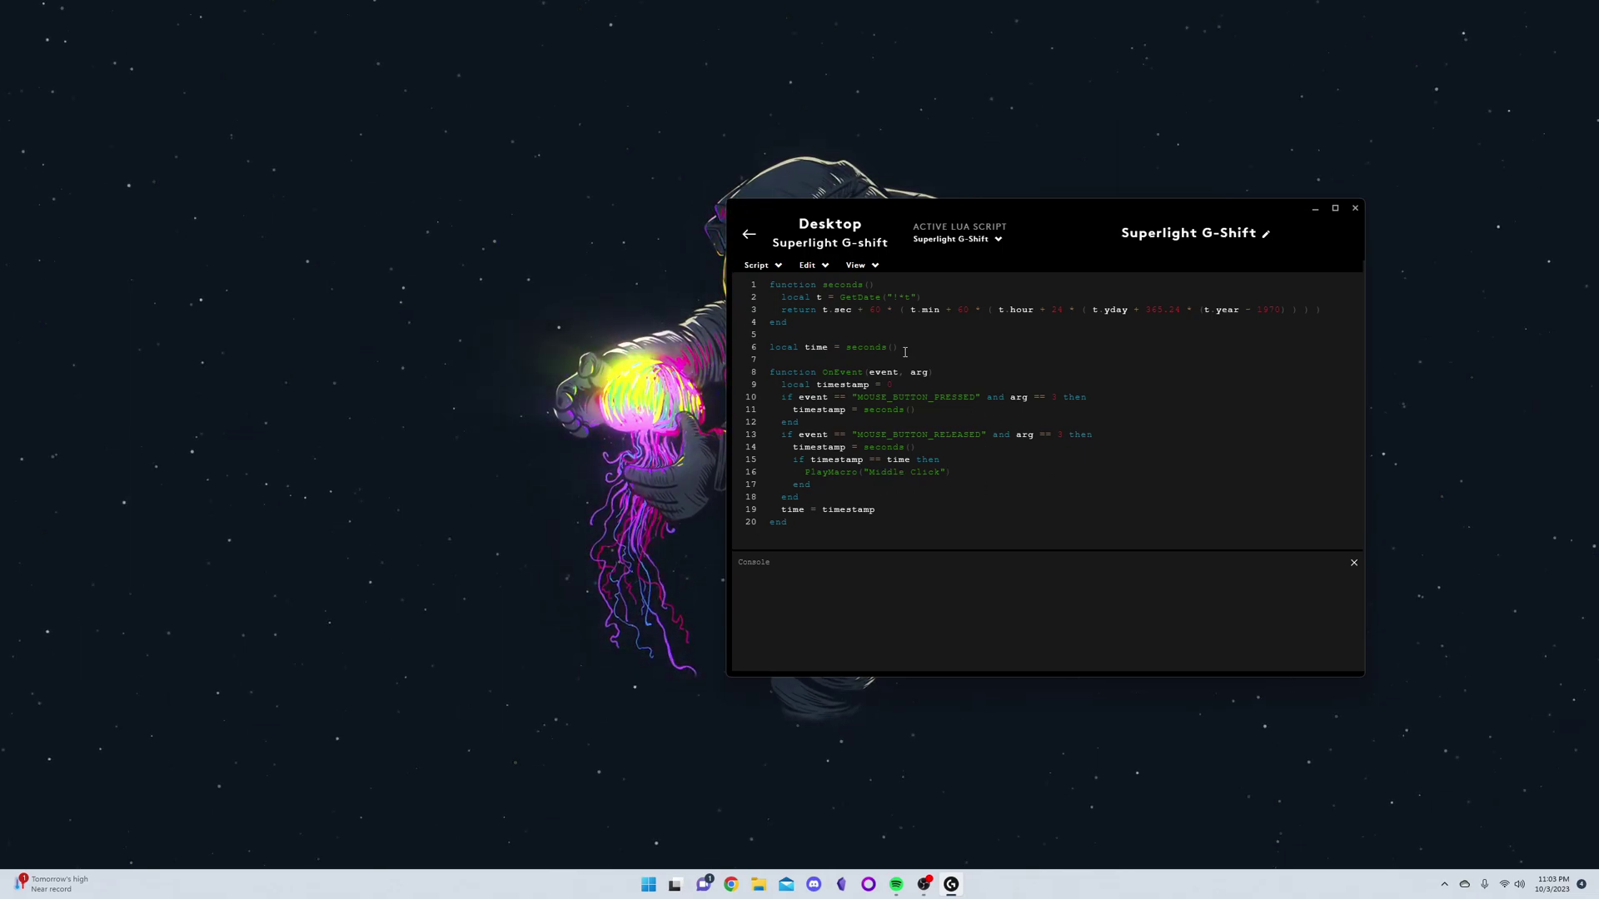
Leave the script editor, check the PRO X SUPERLIGHT Sensitivity settings, then view its Assignments.
{"action": "left_click", "coordinate": [760, 239]}
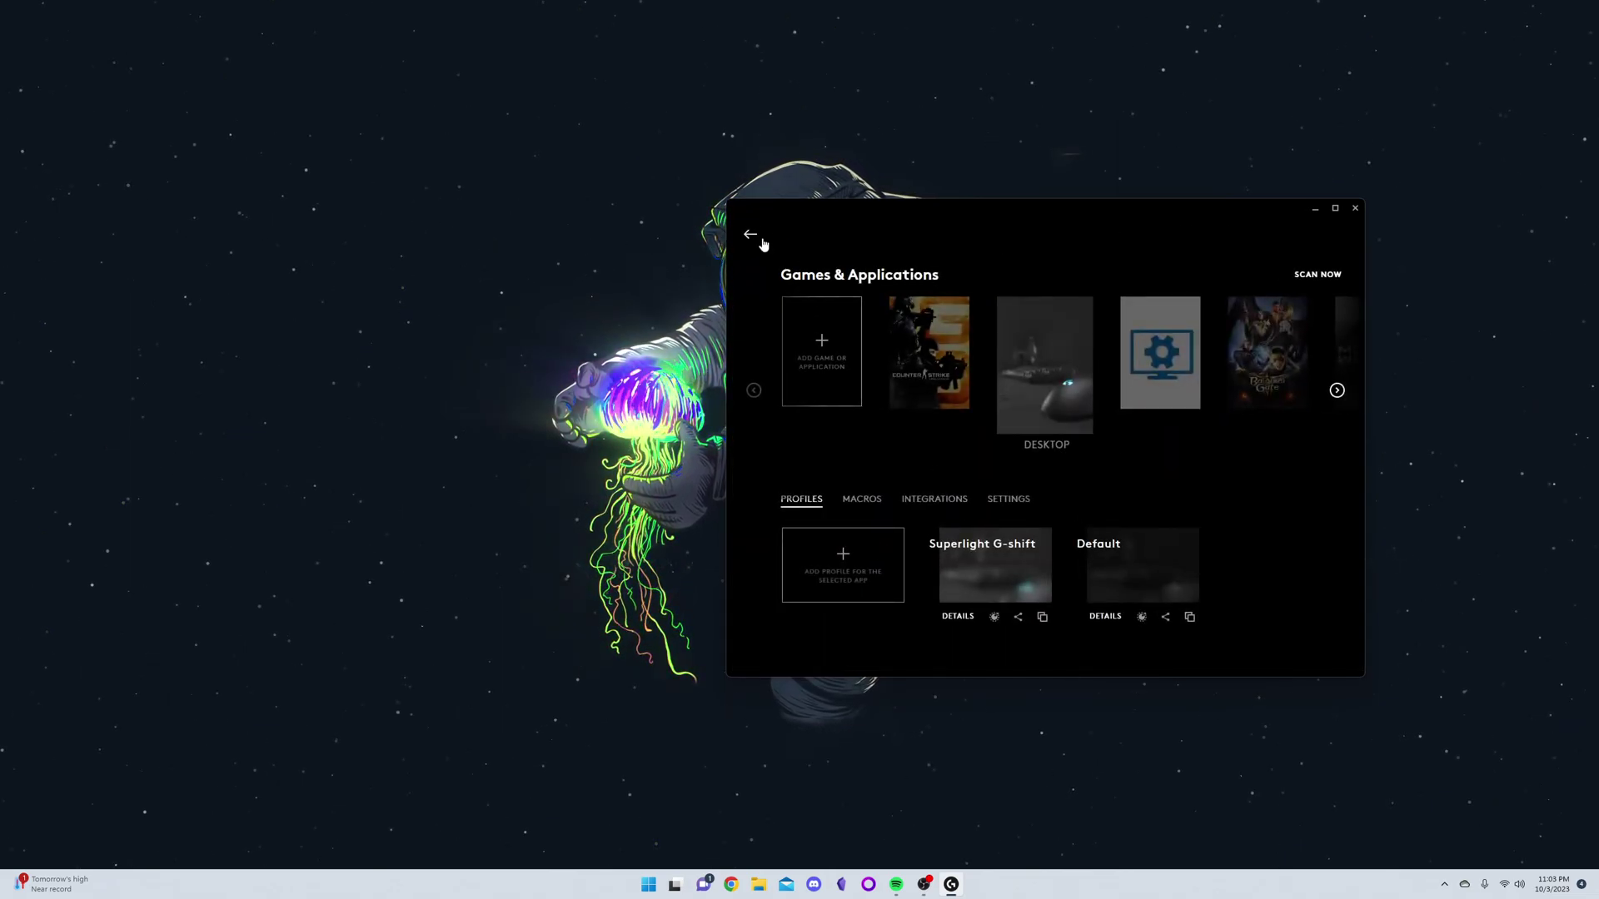
{"action": "left_click", "coordinate": [763, 242]}
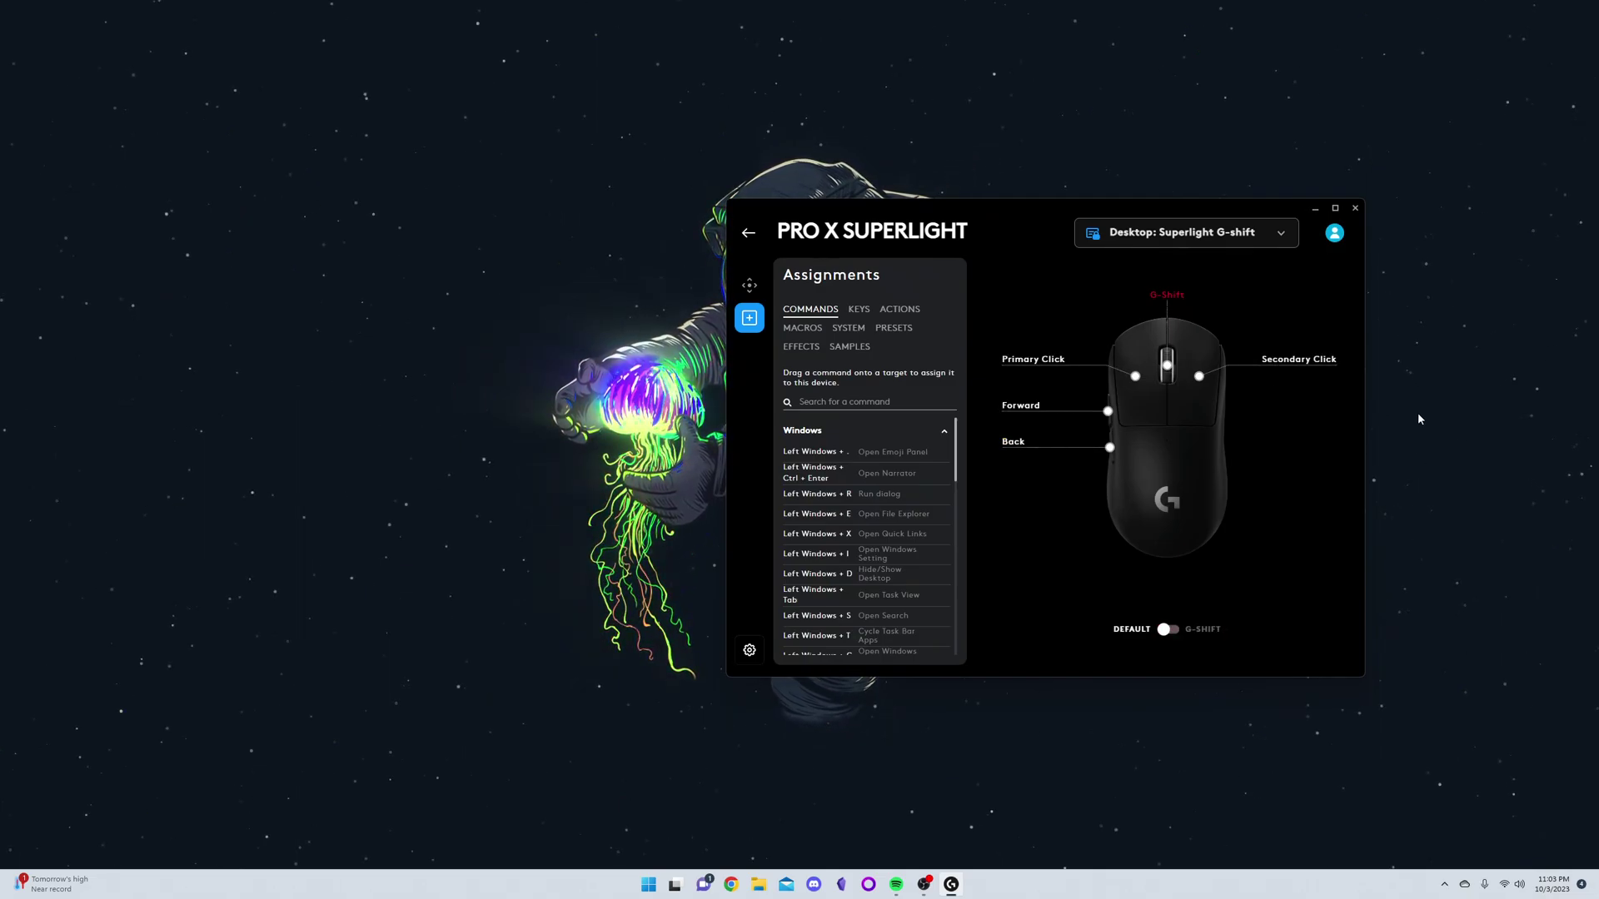
{"action": "left_click", "coordinate": [749, 285]}
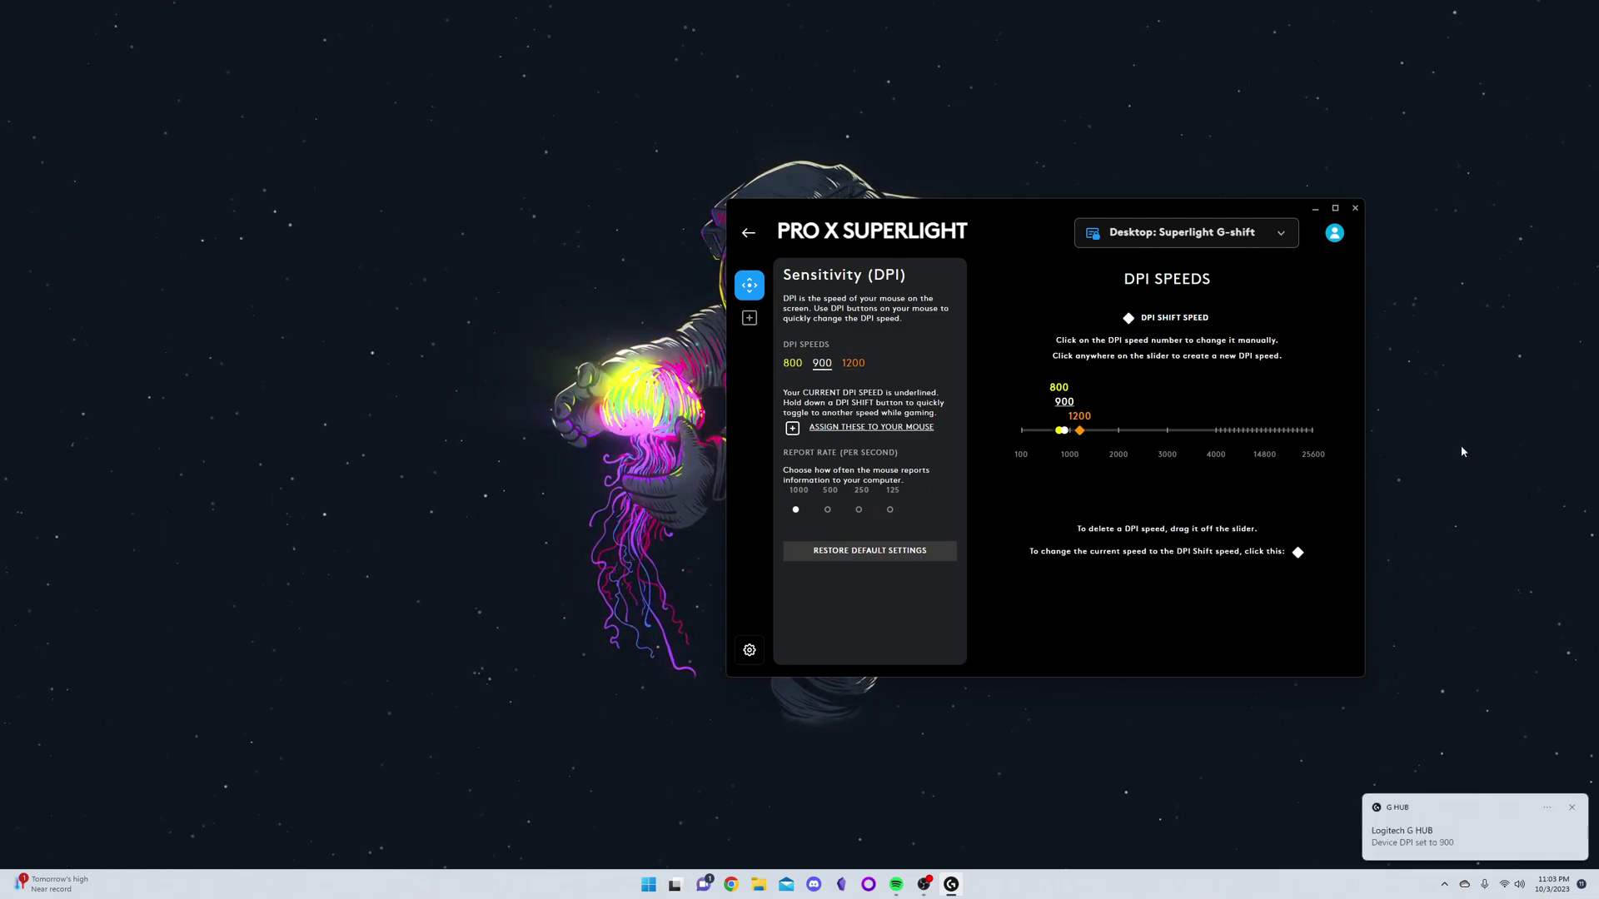
{"action": "left_click", "coordinate": [750, 317]}
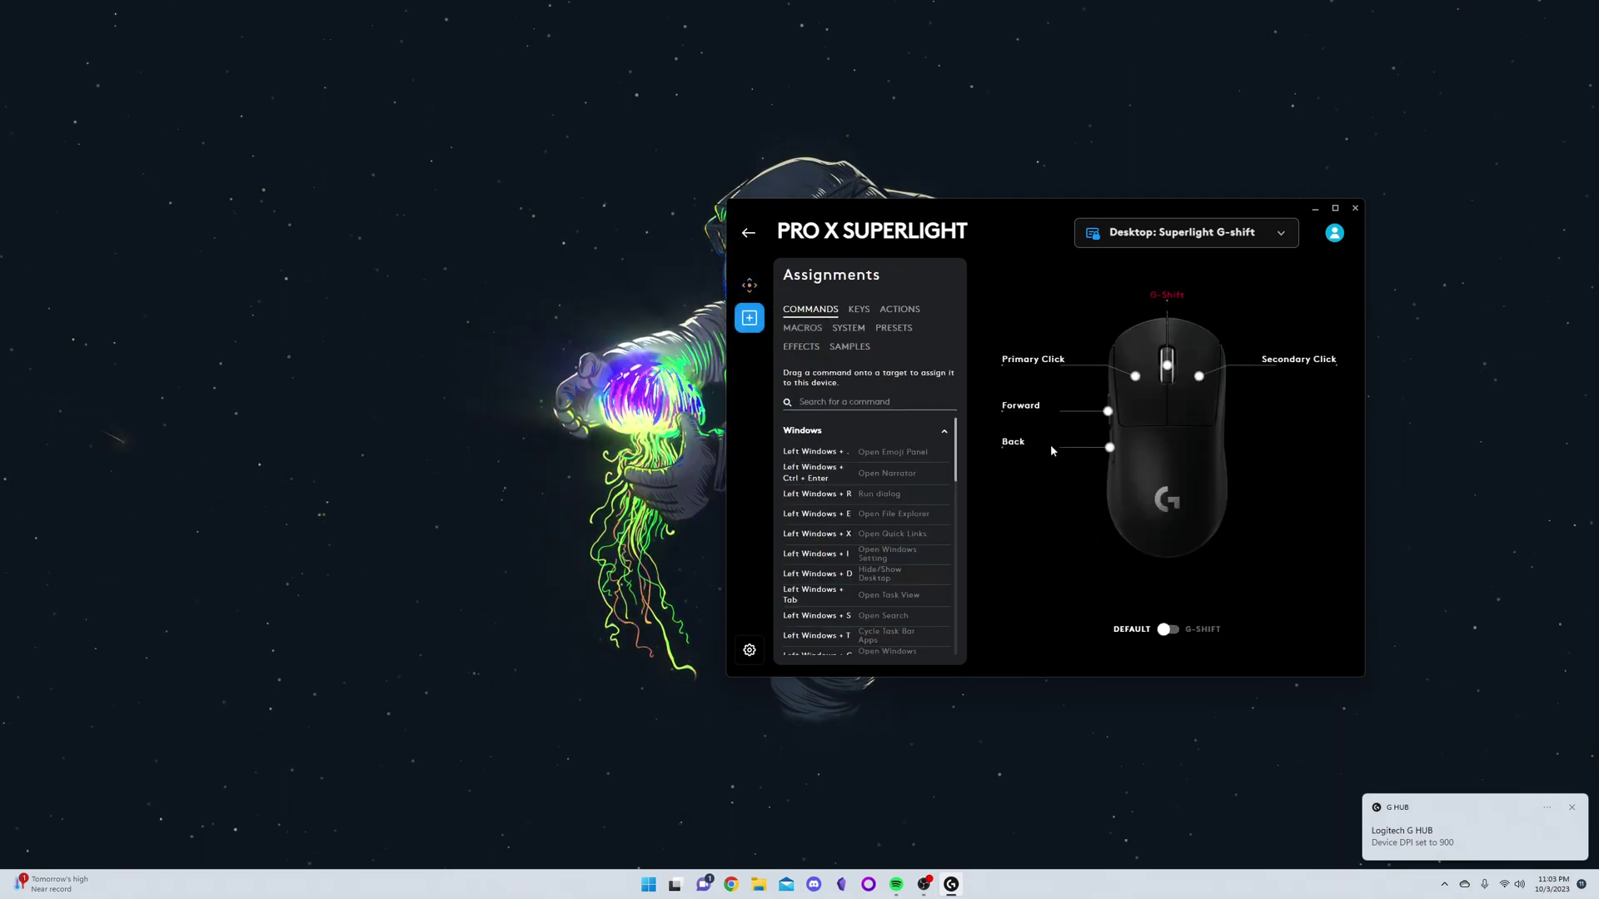